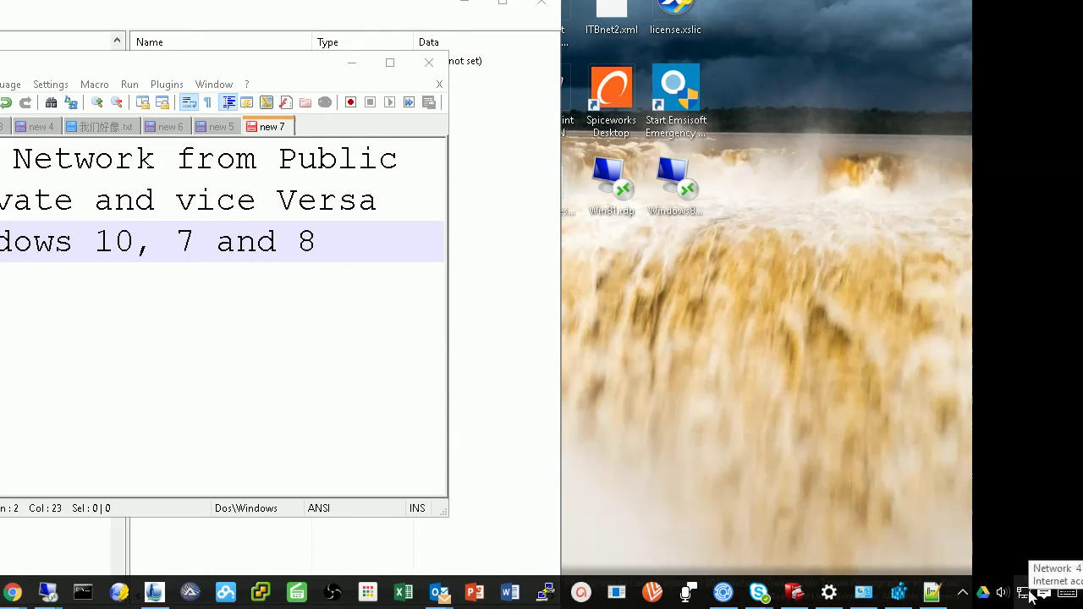
Open the Network and Sharing Center for the current network connection
left_click(1019, 594)
left_click(723, 461)
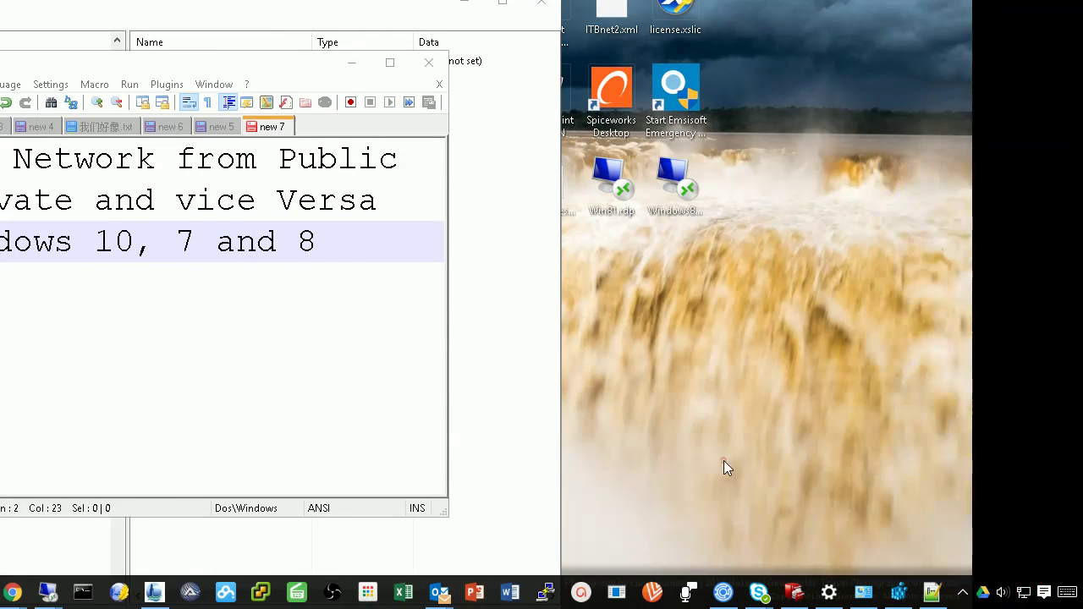
right_click(1025, 591)
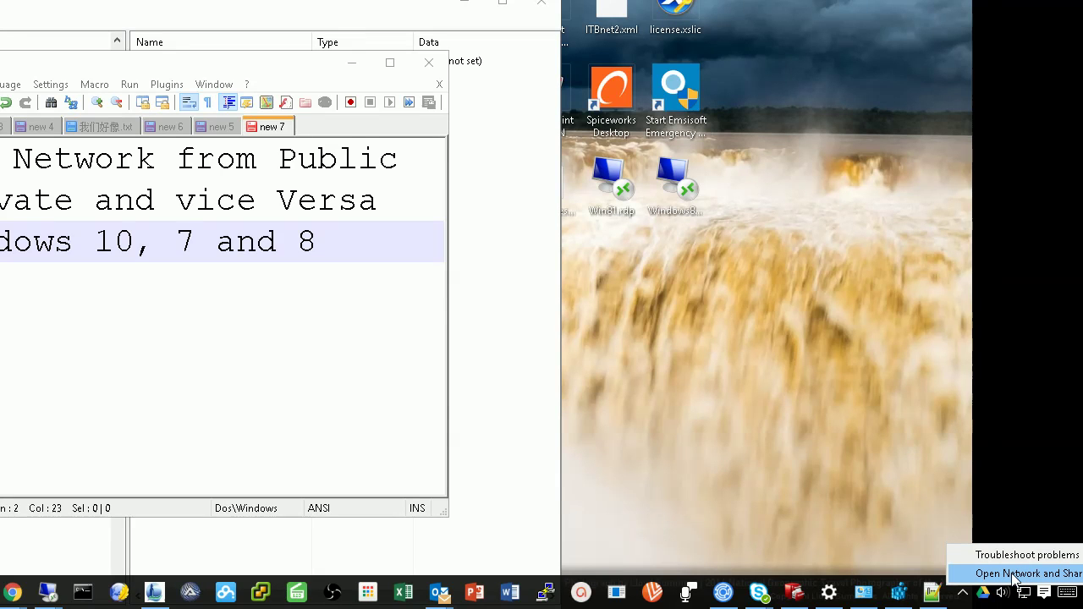
left_click(1019, 576)
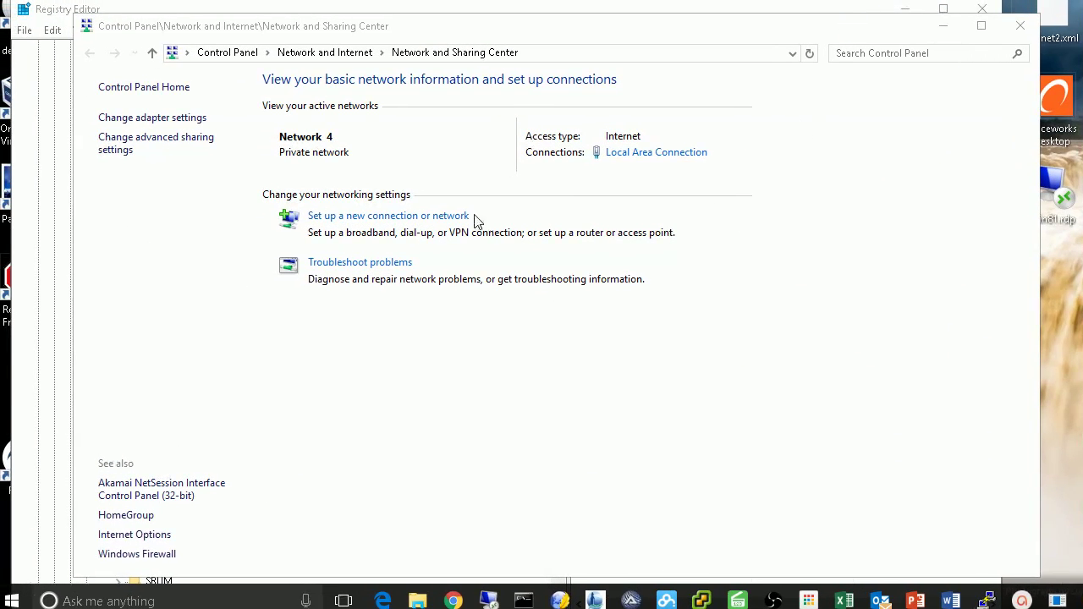
Check the name and network type of the active network in the Network and Sharing Center
left_click(397, 143)
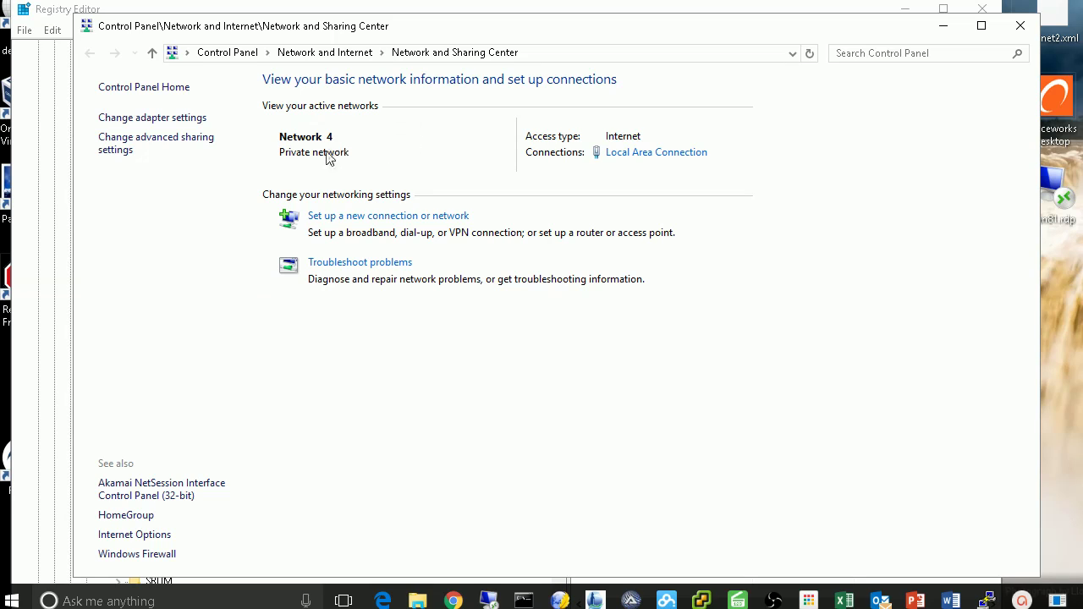
left_click(319, 129)
left_click(435, 130)
left_click(367, 141)
left_click(393, 138)
left_click(131, 599)
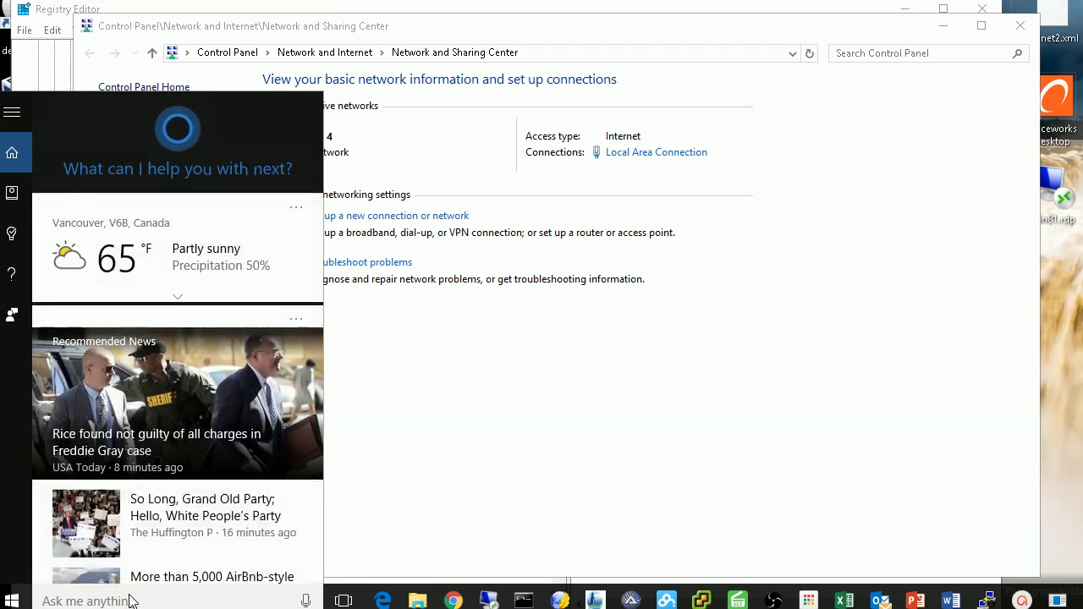
type("regis")
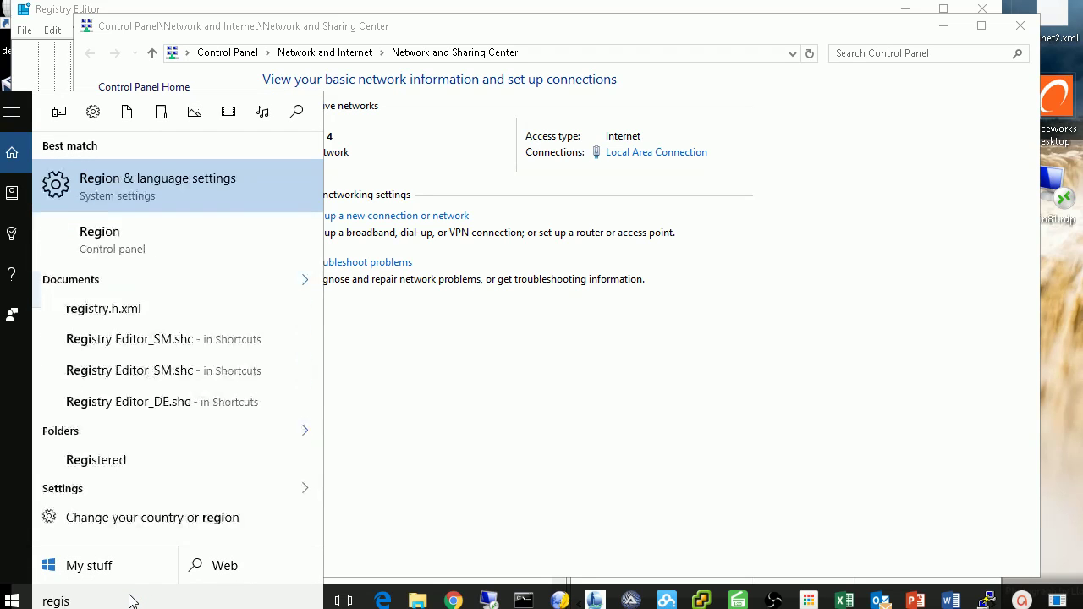
type("try edit")
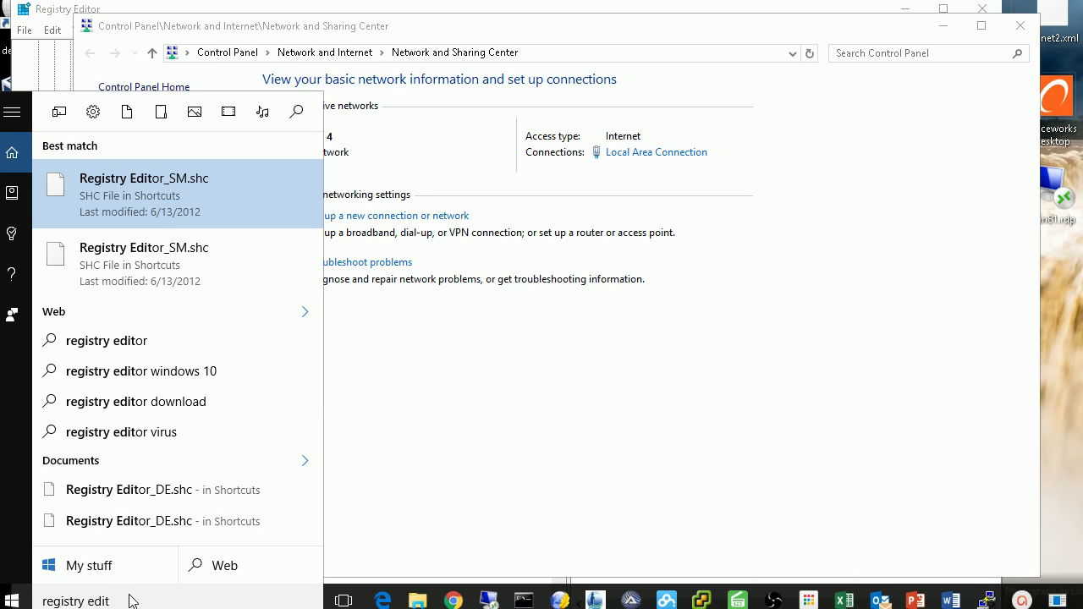
key("BackSpace")
key("BackSpace")
key("BackSpace")
key("BackSpace")
key("BackSpace")
key("BackSpace")
key("BackSpace")
key("BackSpace")
key("BackSpace")
key("BackSpace")
key("BackSpace")
key("BackSpace")
key("BackSpace")
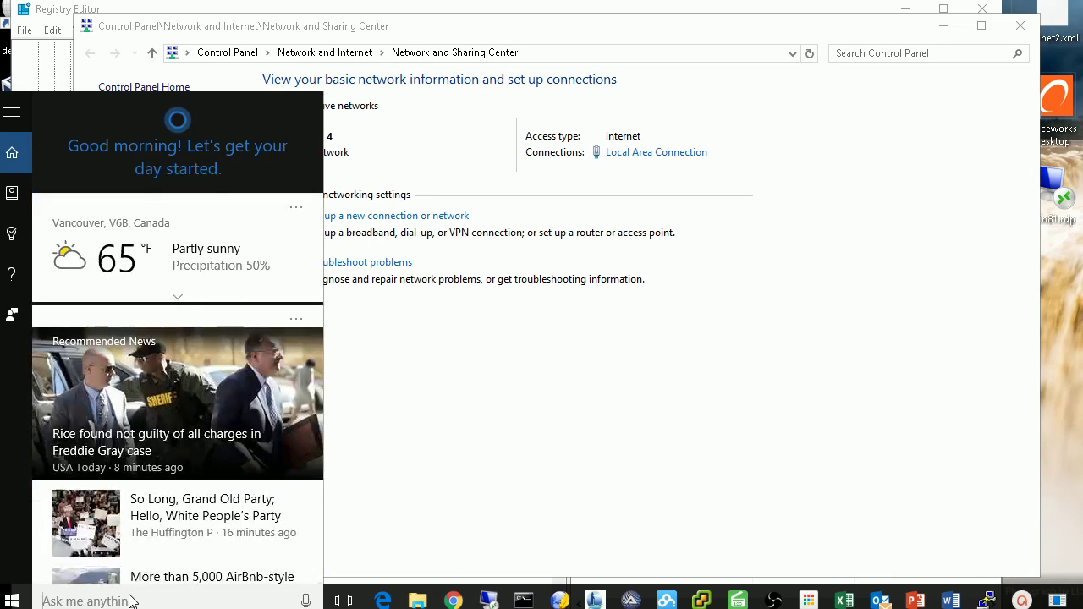
Search for regedit and launch the Registry Editor
type("regedit")
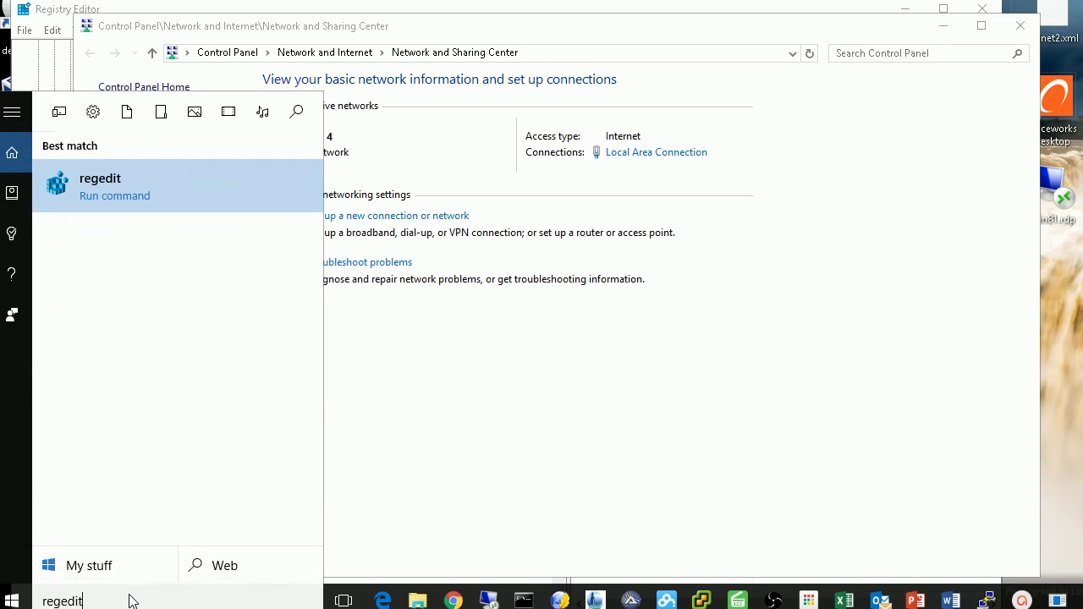
left_click(130, 182)
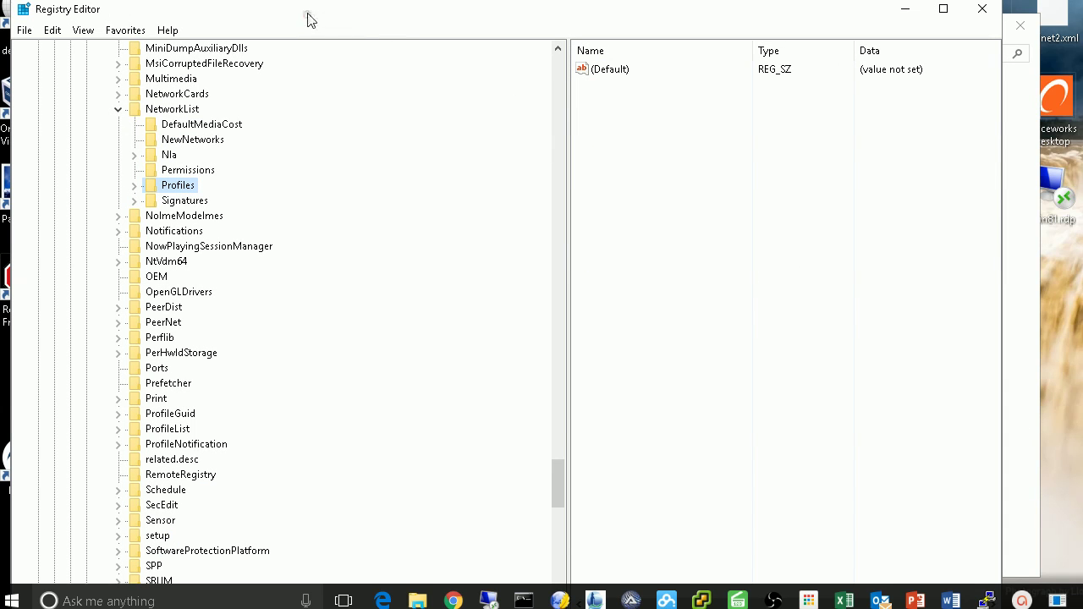
Return to the root of the registry tree, then collapse and re-expand the HKEY_LOCAL_MACHINE hive
scroll(394, 230, "up", 20)
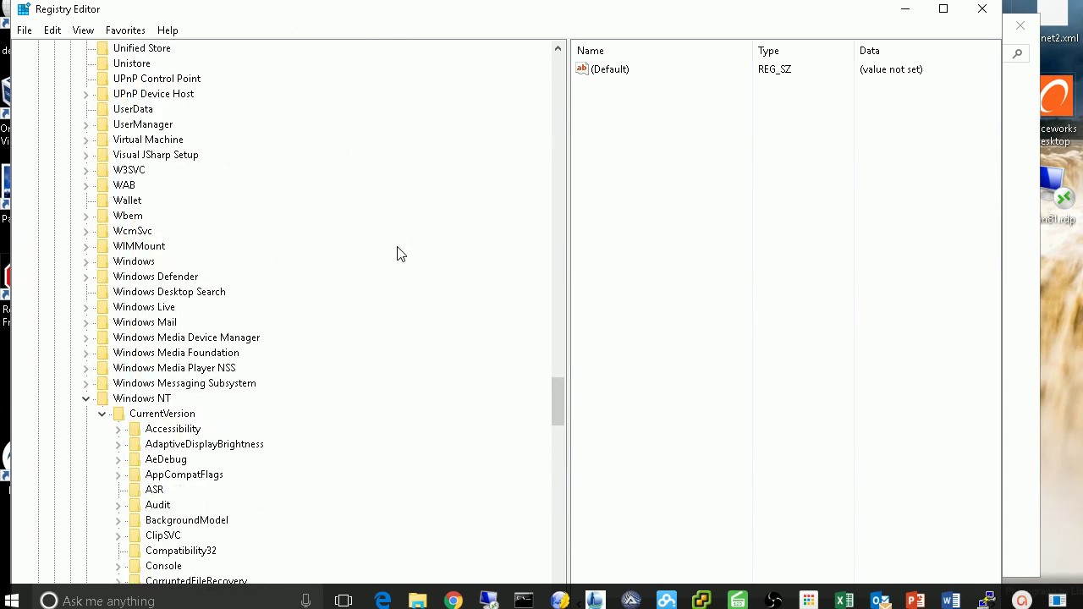
scroll(400, 254, "up", 20)
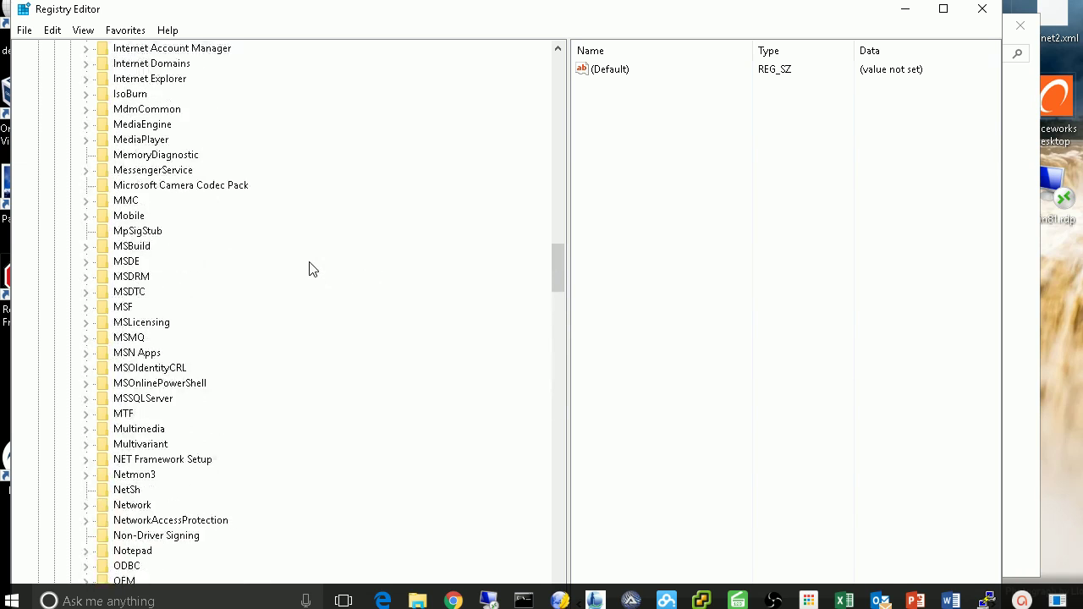
scroll(310, 269, "up", 20)
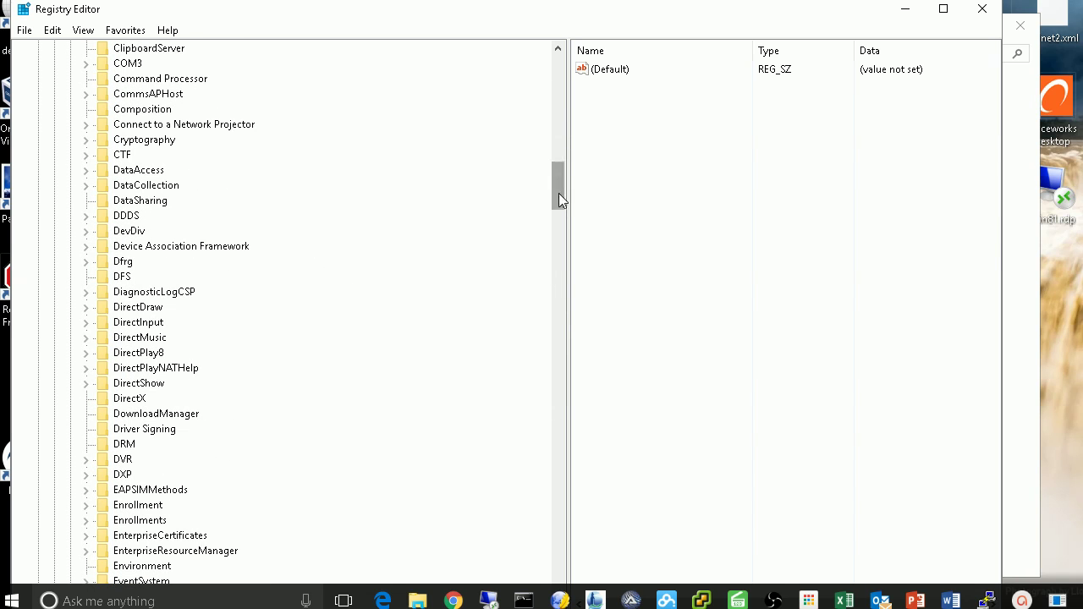
left_click_drag(558, 193, 542, 67)
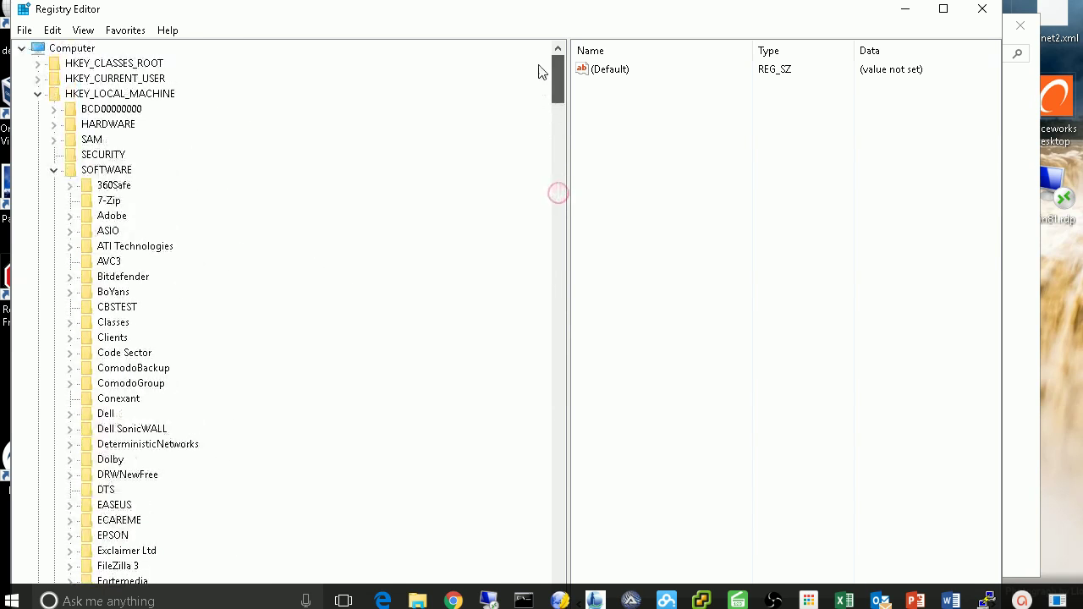
left_click(37, 94)
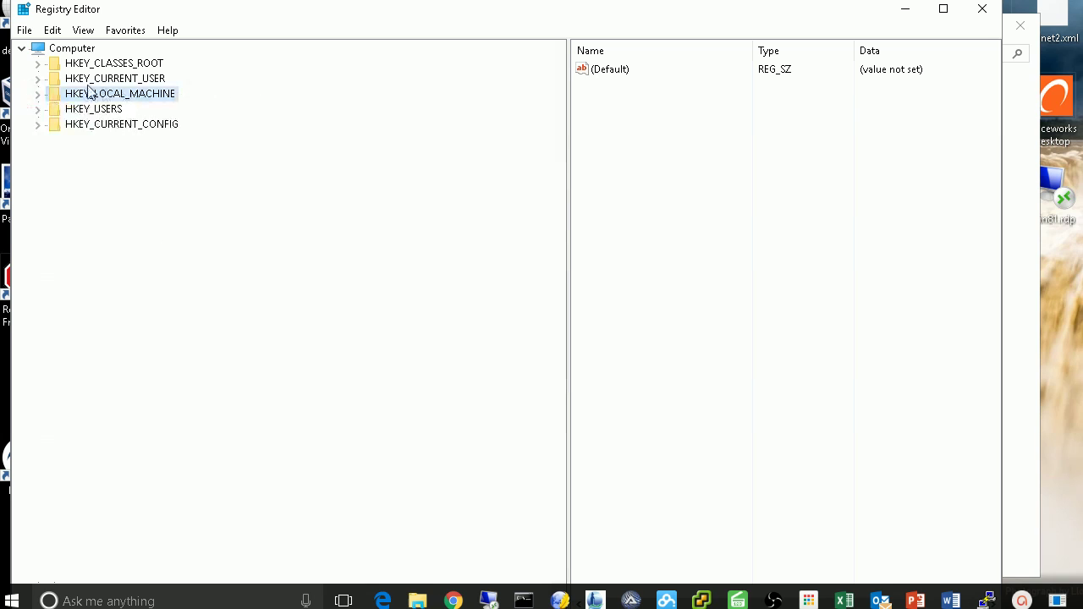
left_click(38, 95)
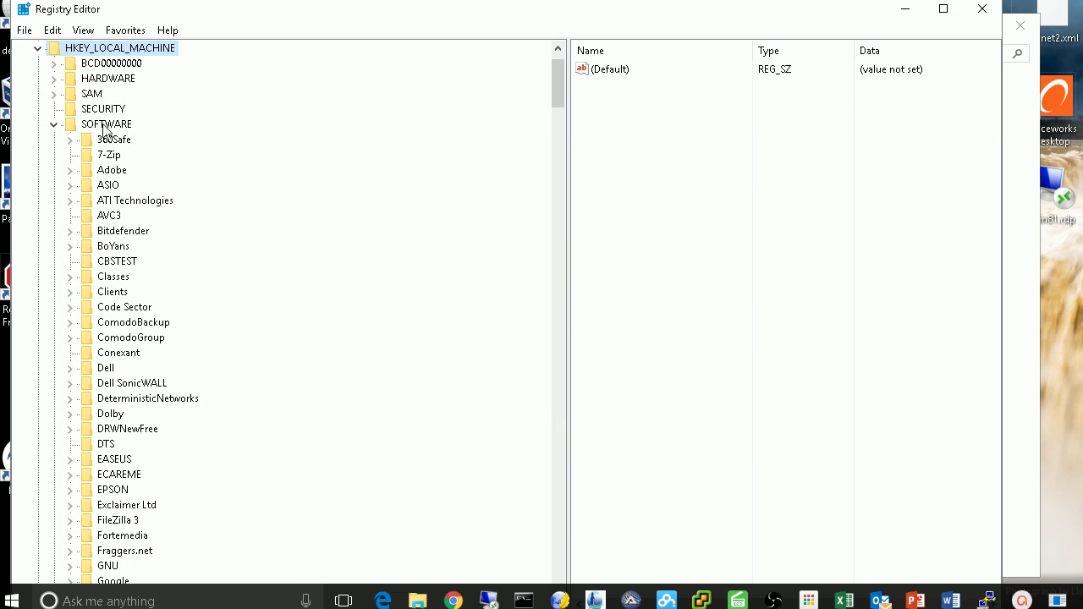
Navigate to SOFTWARE\Microsoft\Windows NT\CurrentVersion\NetworkList under HKEY_LOCAL_MACHINE and select its Profiles key
scroll(283, 282, "down", 16)
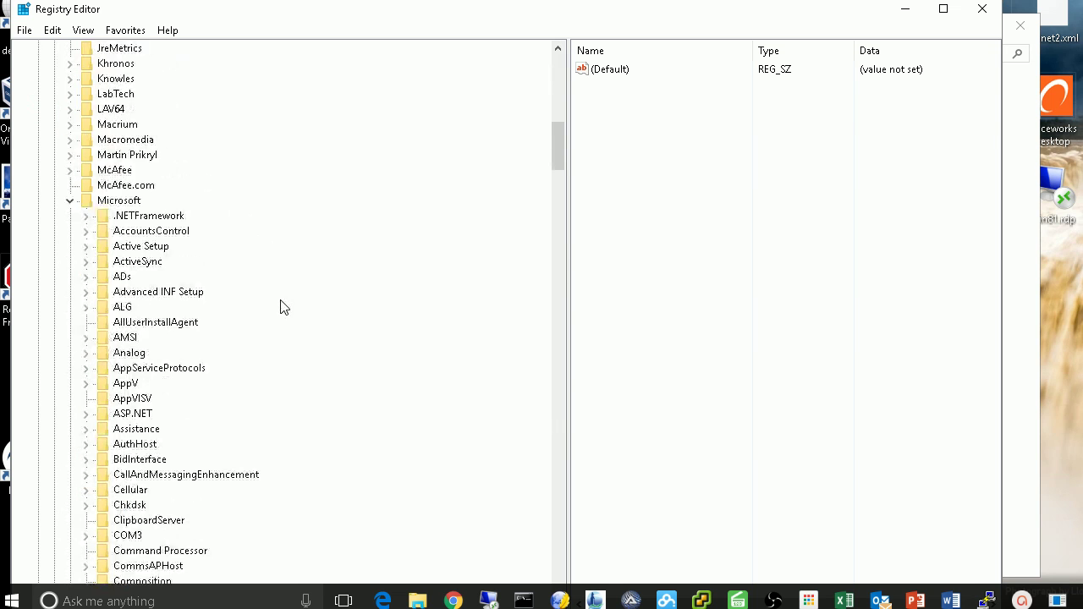
scroll(300, 299, "down", 9)
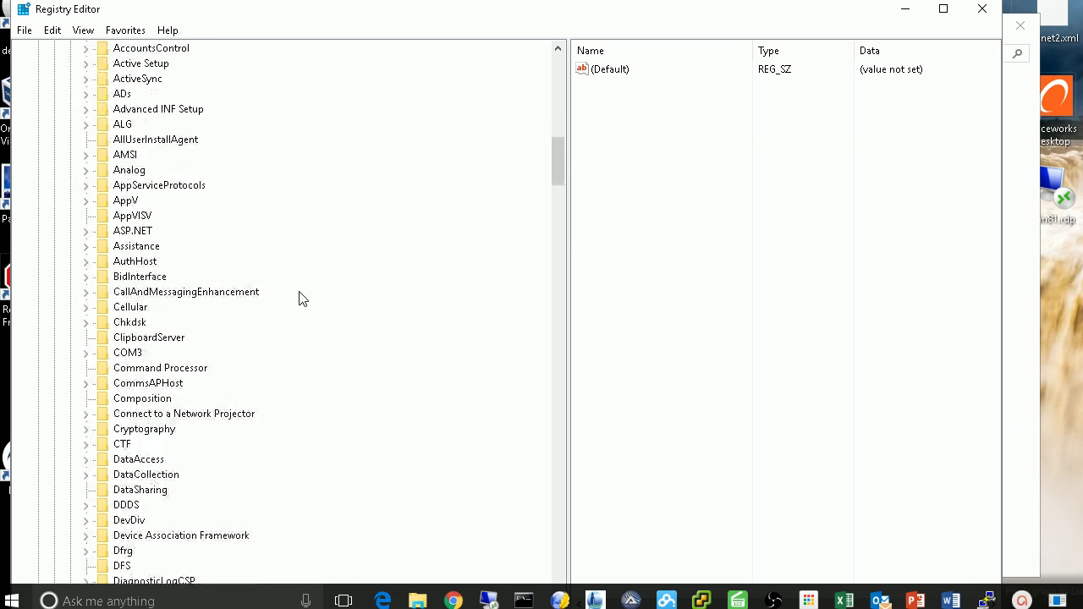
scroll(300, 306, "down", 20)
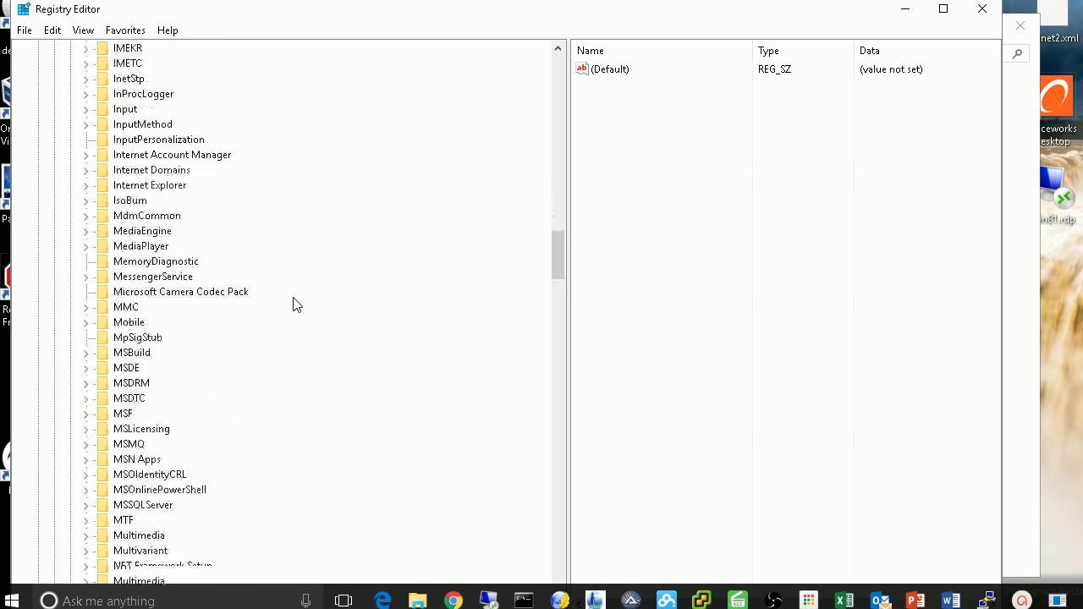
scroll(288, 302, "down", 20)
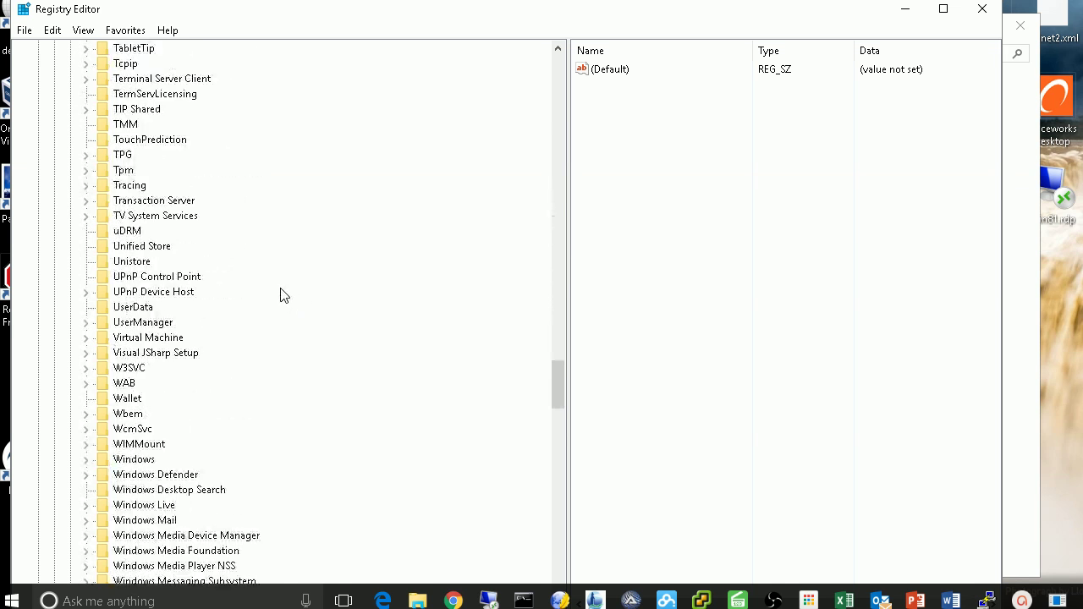
scroll(284, 296, "up", 5)
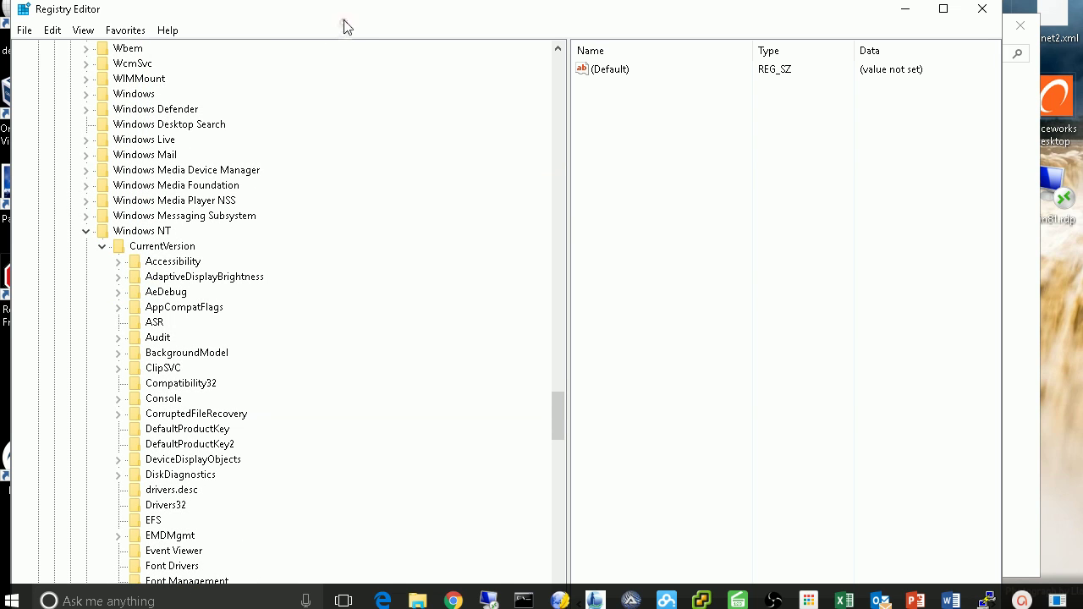
left_click_drag(347, 14, 347, 0)
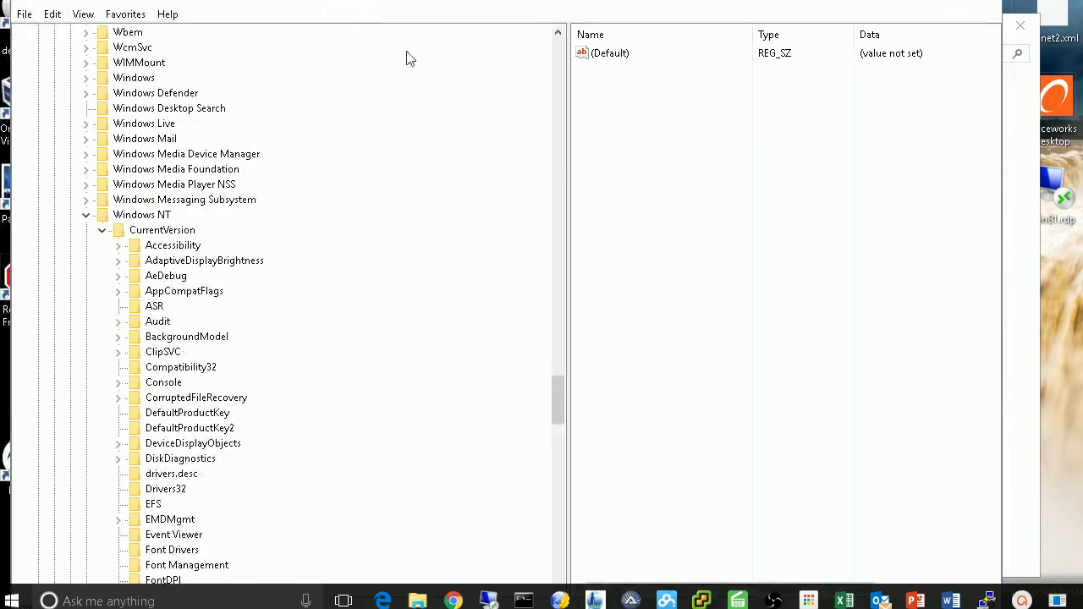
scroll(174, 258, "down", 2)
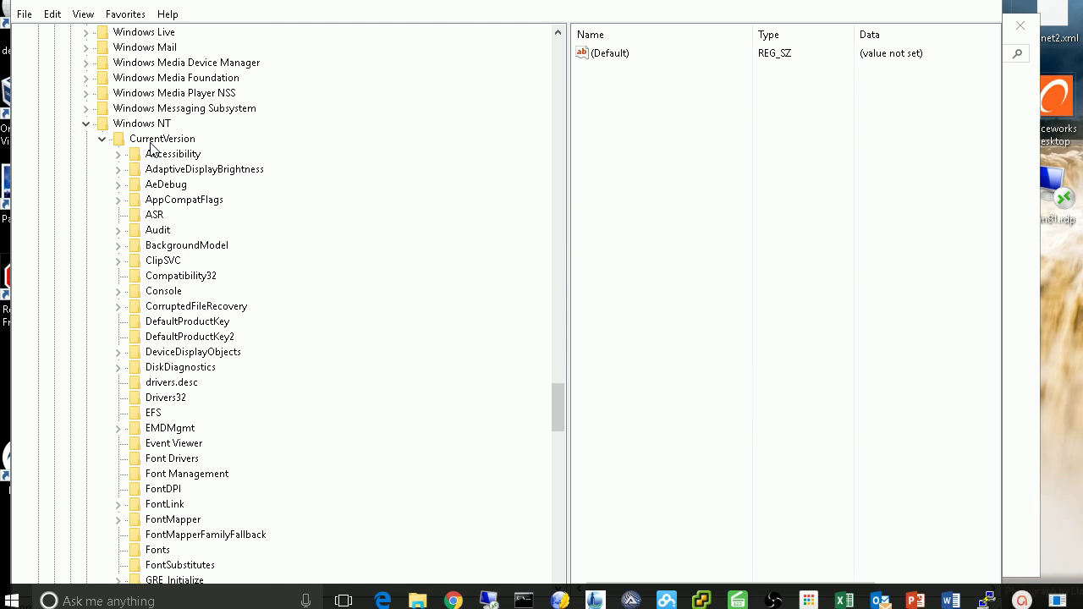
scroll(128, 149, "down", 12)
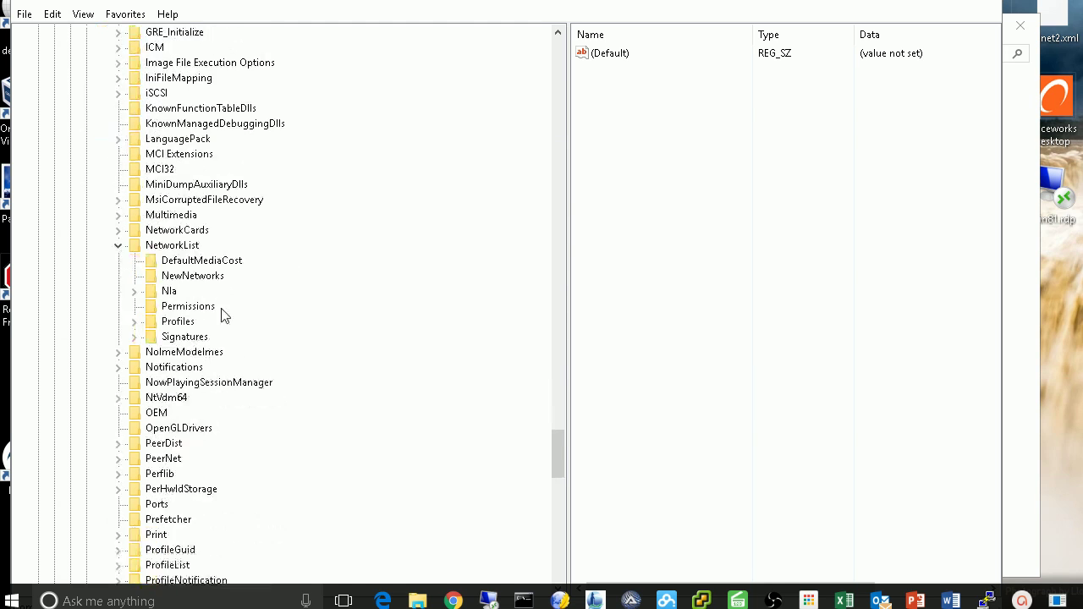
left_click(176, 247)
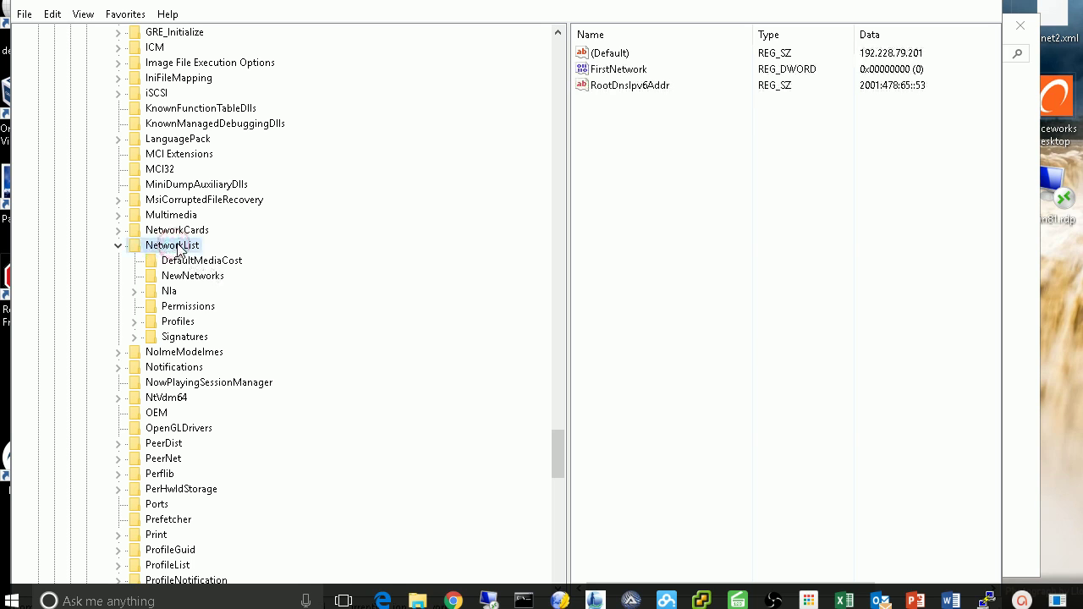
left_click(179, 322)
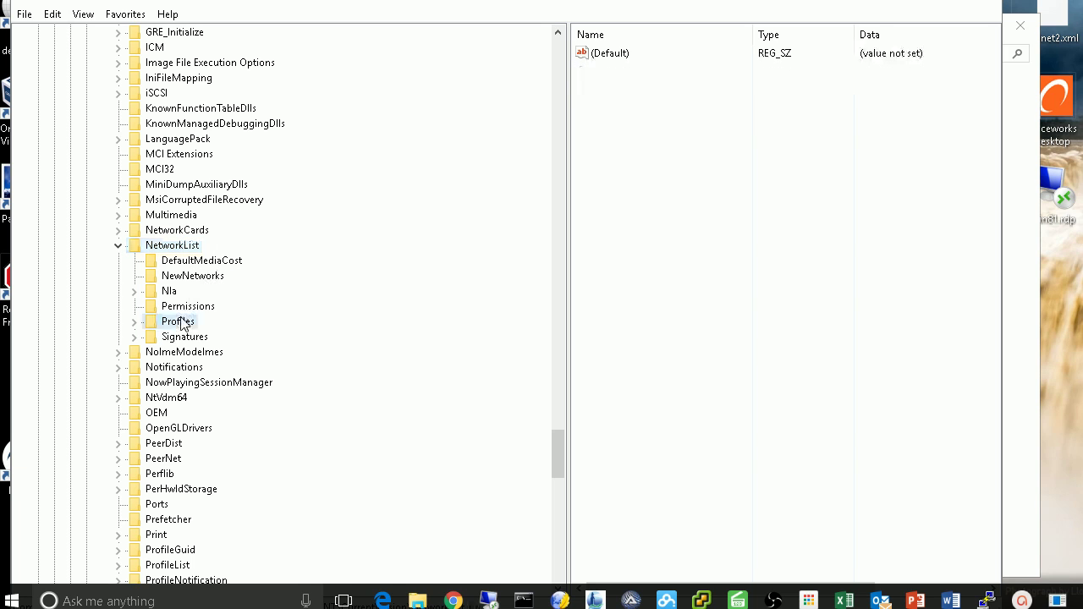
Expand the Profiles key and display the values of its first network profile subkey
scroll(375, 332, "down", 3)
scroll(375, 331, "down", 1)
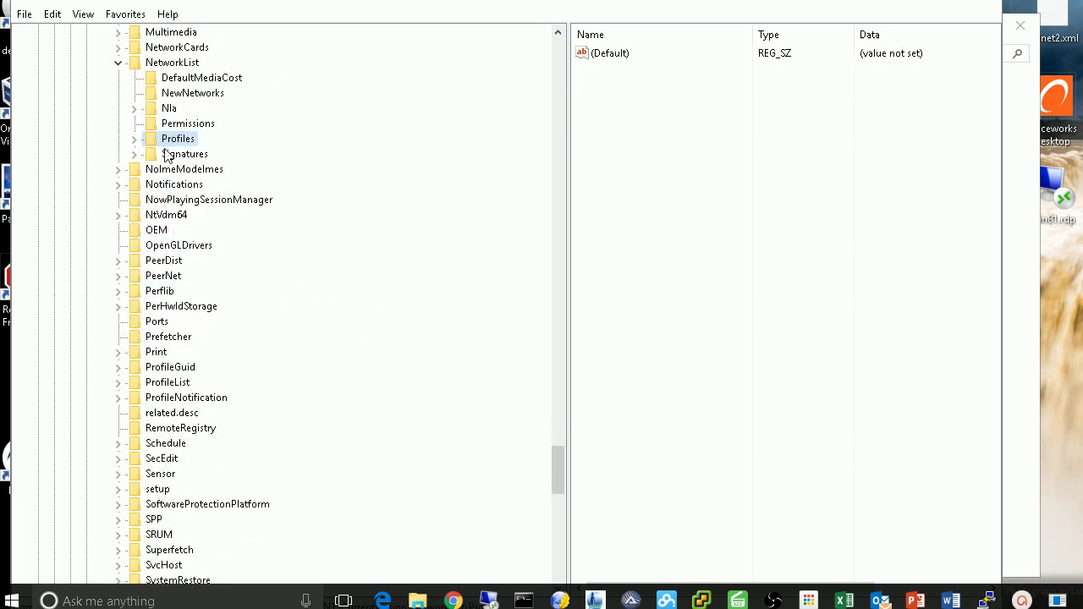
left_click(134, 138)
scroll(414, 309, "down", 3)
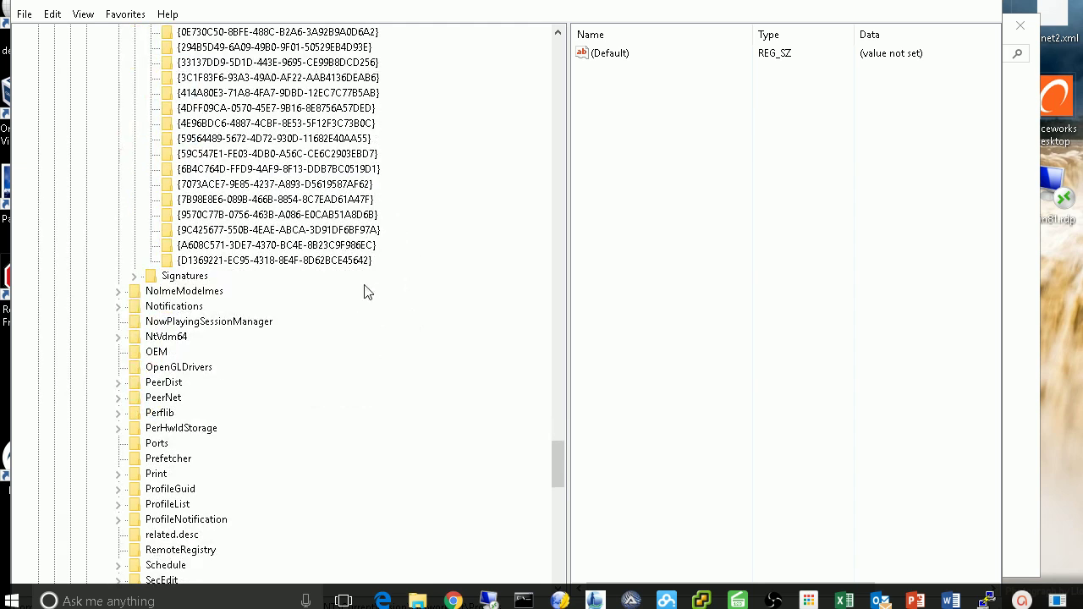
scroll(347, 267, "up", 3)
left_click(258, 154)
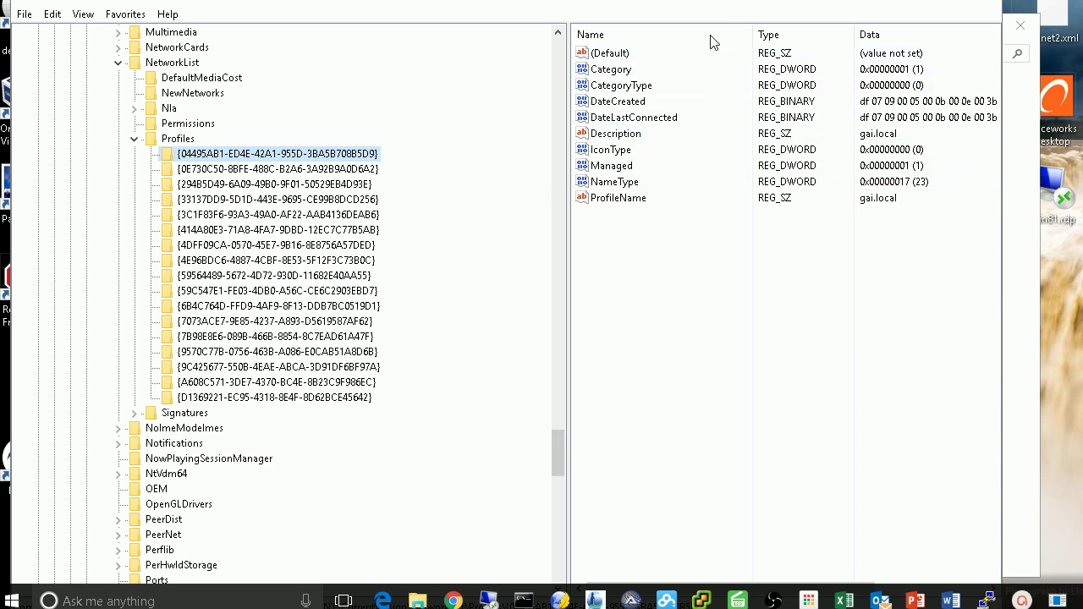
Move the Registry Editor window to reveal the Network and Sharing Center, recheck the active network's name there, and minimize that window
left_click_drag(732, 8, 690, 64)
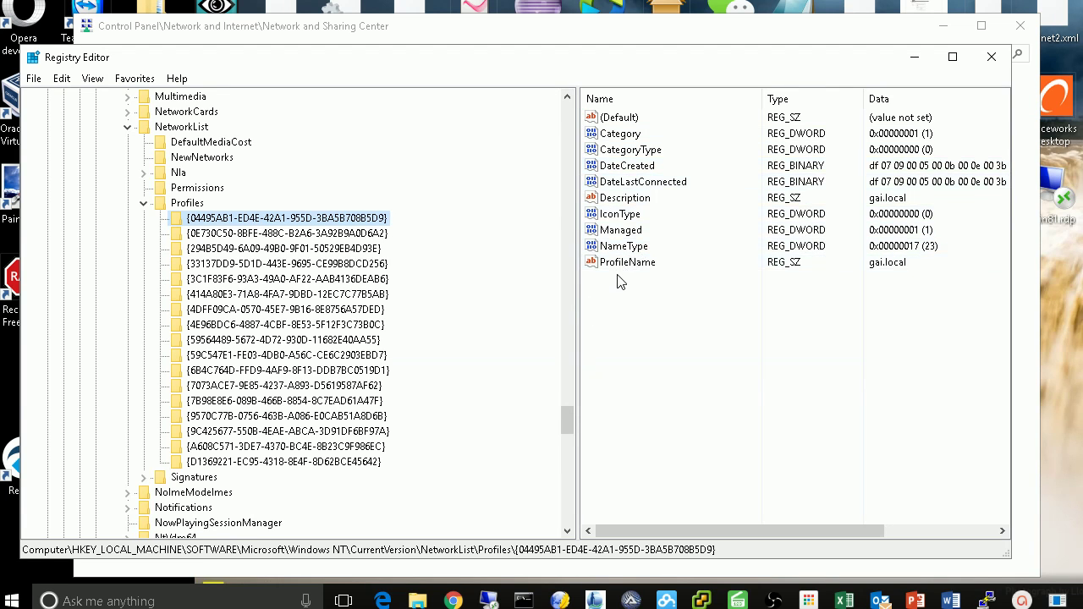
left_click(1070, 440)
left_click(1027, 440)
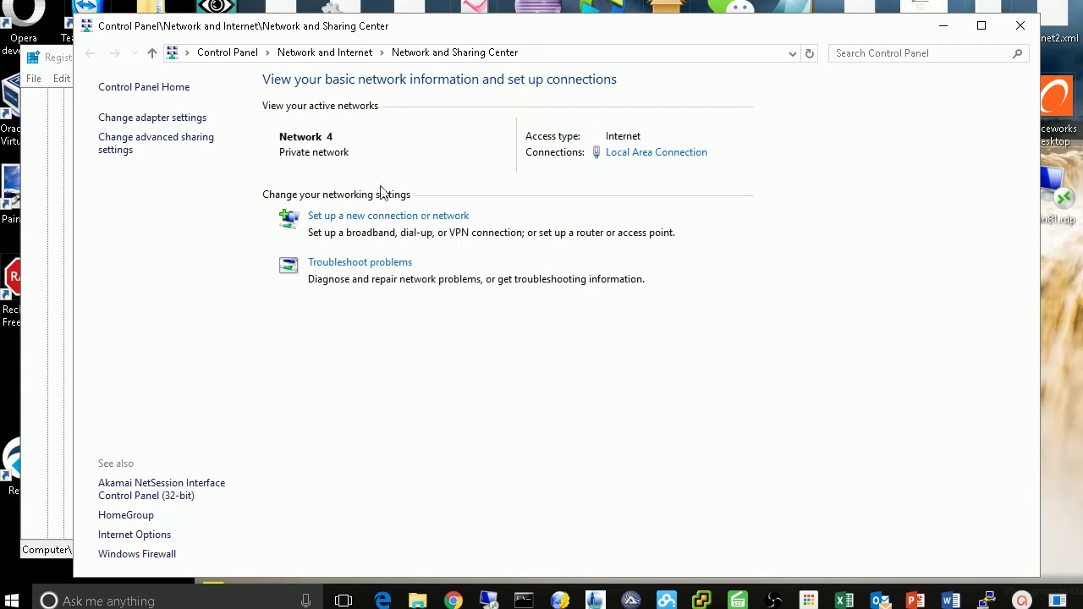
left_click(945, 27)
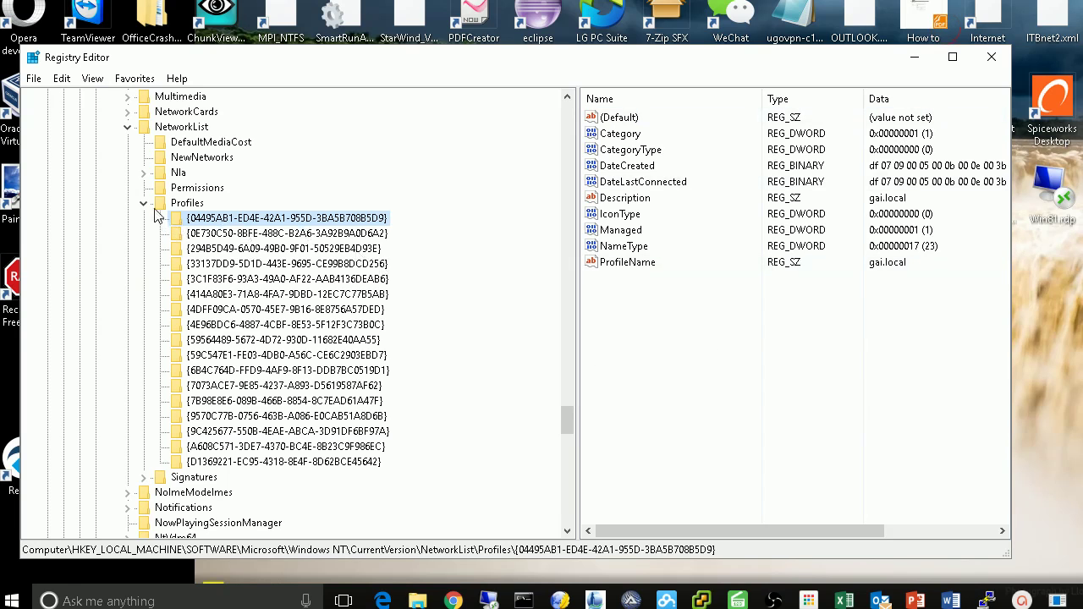
Browse the subkeys under Profiles and select the one whose ProfileName is Network 4
left_click(329, 236)
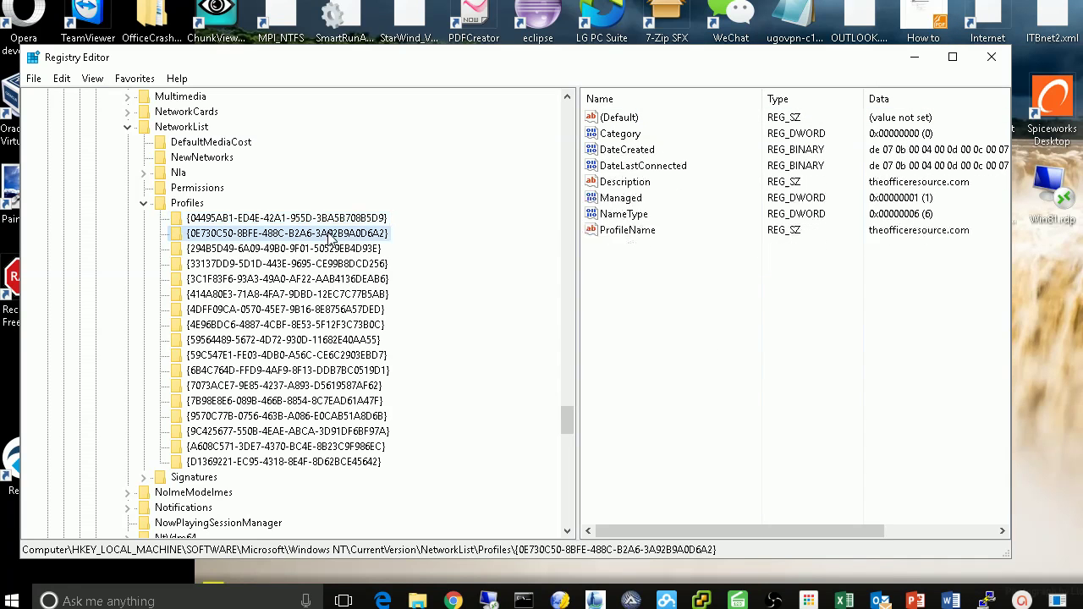
key("Down")
key("Down")
key("Down")
key("Down")
key("Down")
key("Down")
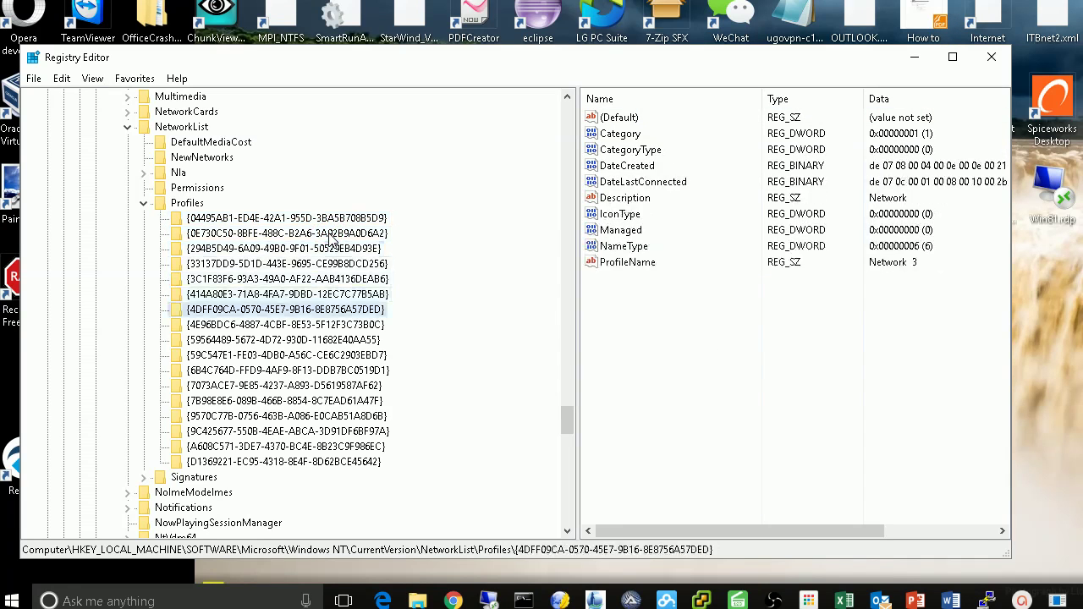
key("Up")
key("Up")
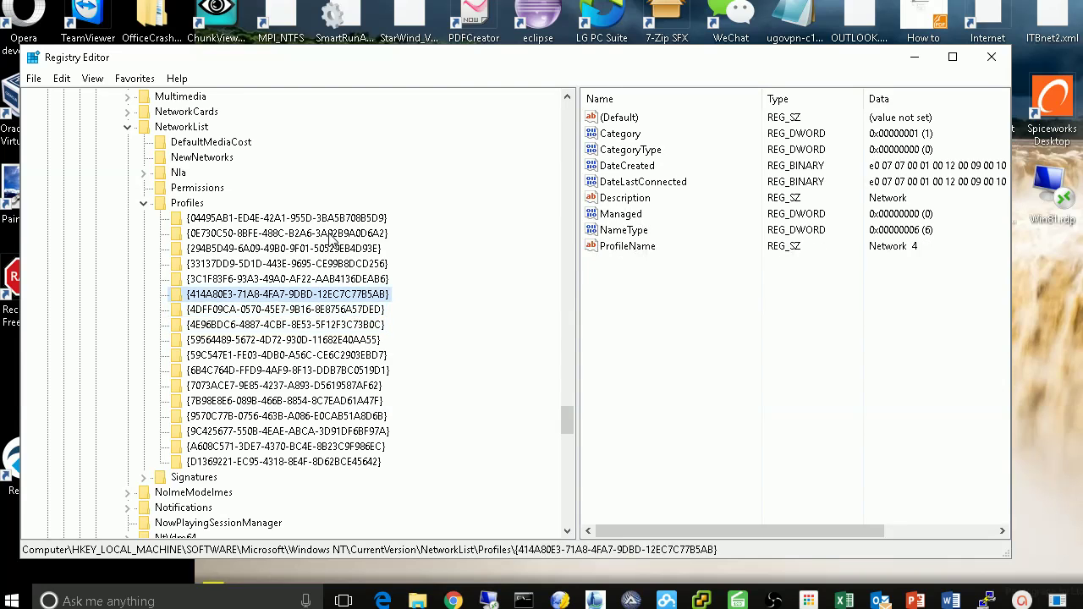
Browse the remaining subkeys under Profiles, checking each ProfileName for further entries of the active network
key("Down")
key("Down")
key("Down")
key("Down")
key("Down")
key("Down")
key("Down")
key("Down")
key("Down")
key("Down")
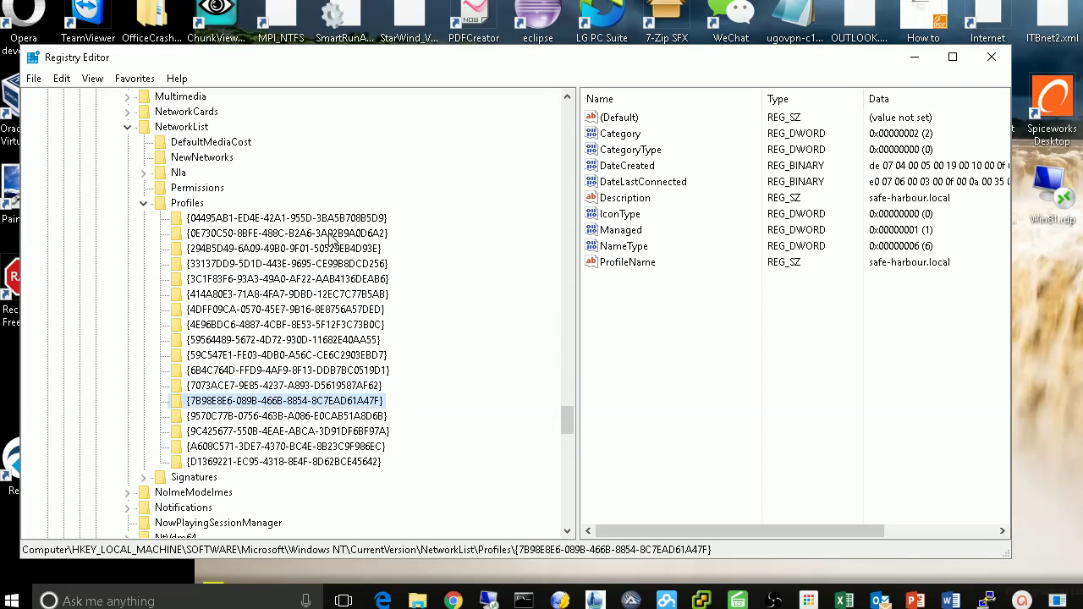
key("Down")
key("Up")
key("Up")
key("Up")
key("Up")
key("Up")
key("Up")
key("Up")
key("Up")
key("Up")
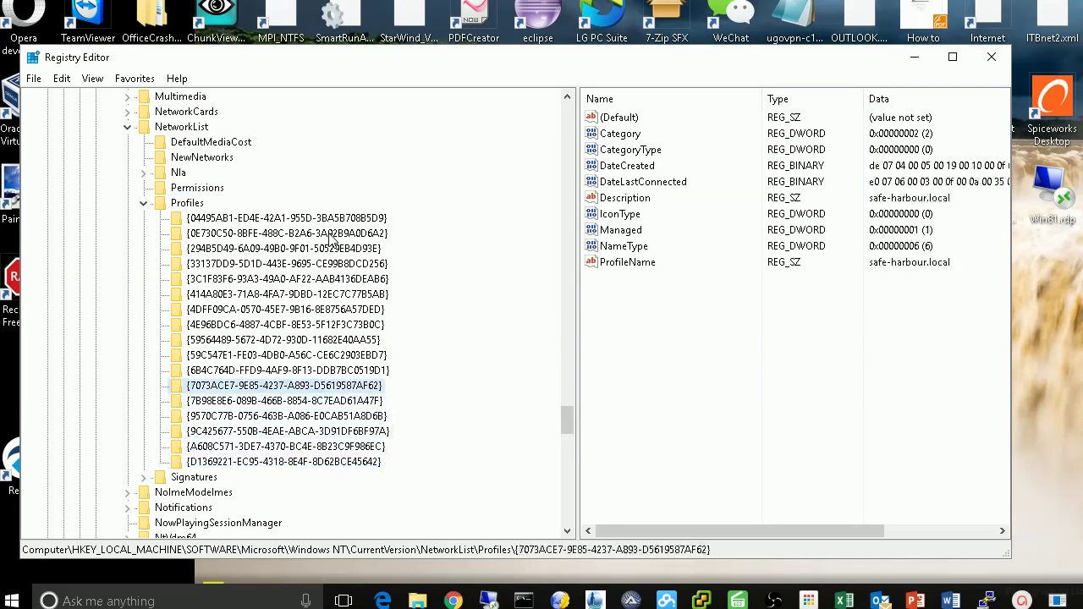
key("Up")
key("Up")
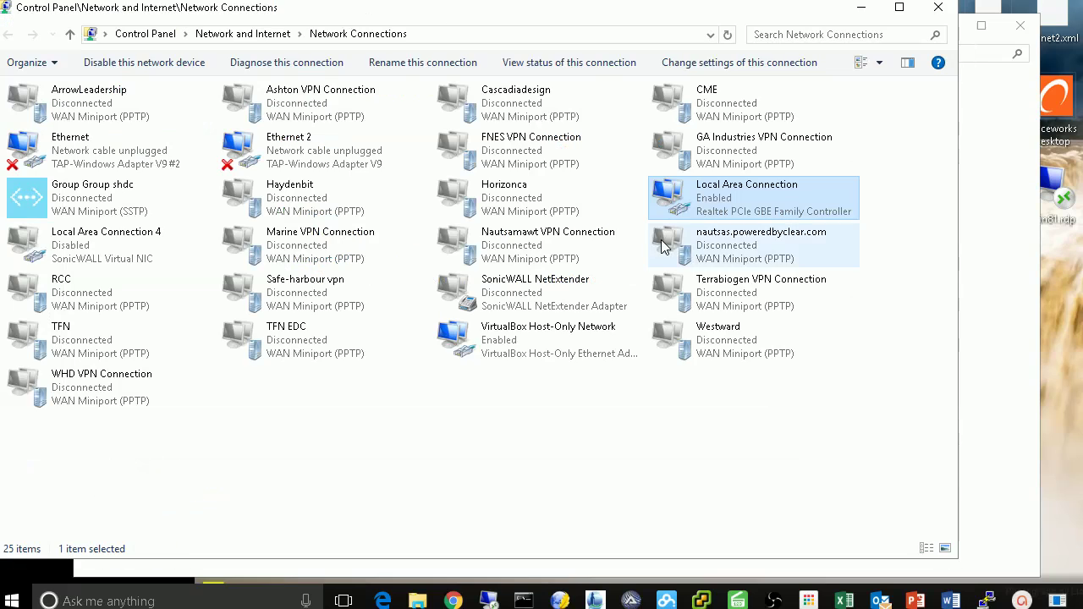
Disable the Local Area Connection adapter, check the active networks in Network and Sharing Center, and minimize both network windows
right_click(738, 195)
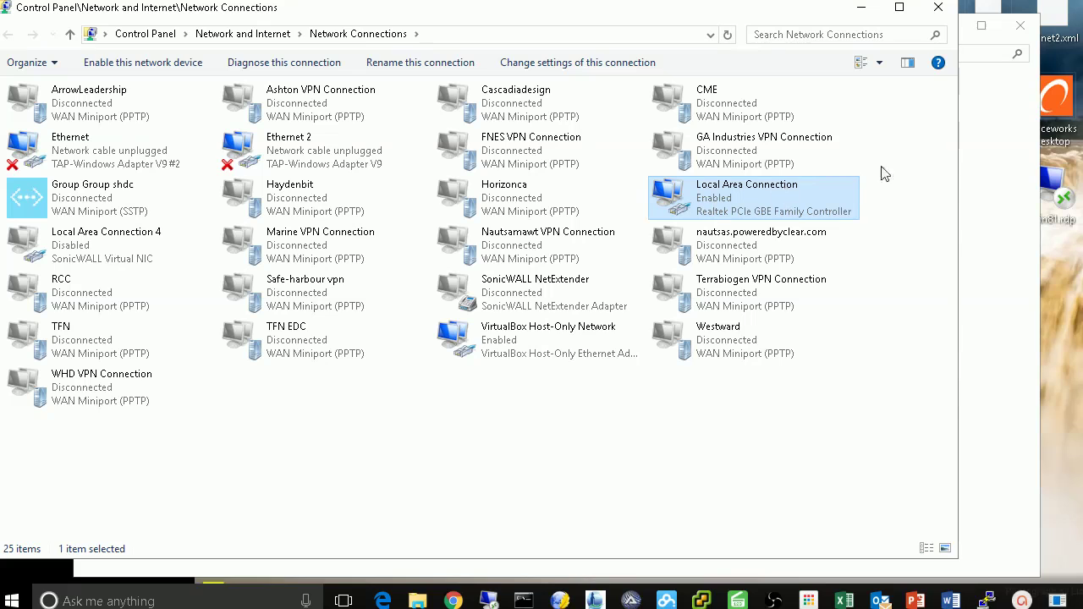
left_click(890, 170)
left_click(738, 198)
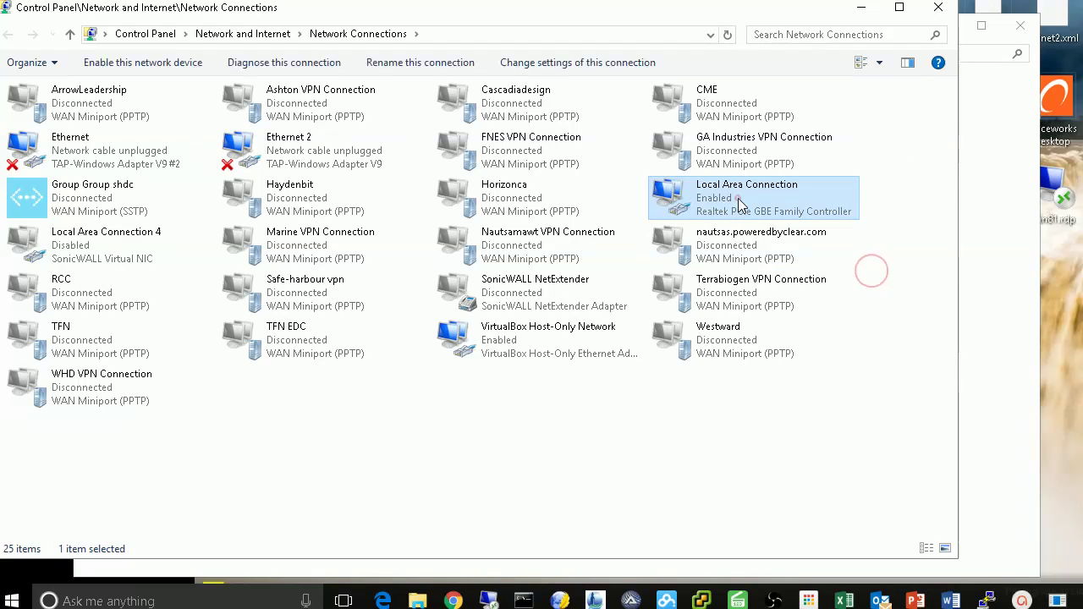
left_click(899, 208)
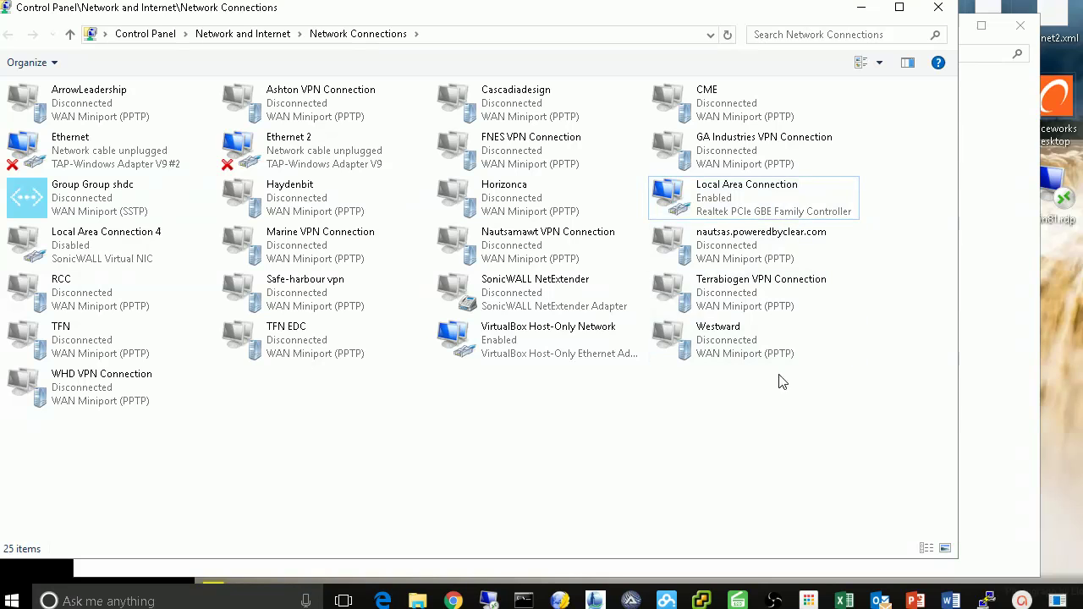
left_click(743, 210)
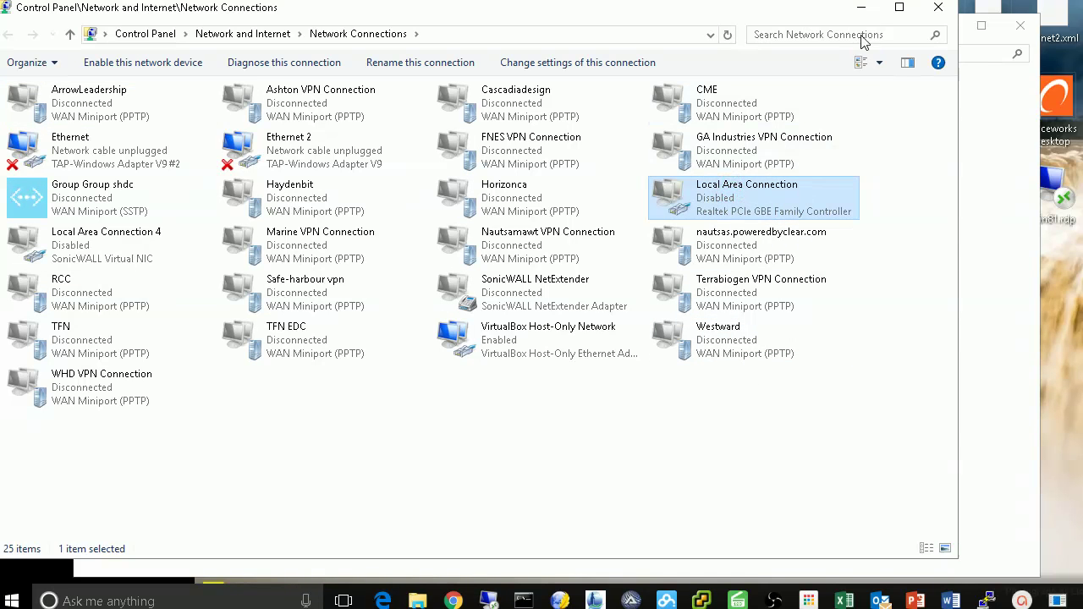
left_click(860, 10)
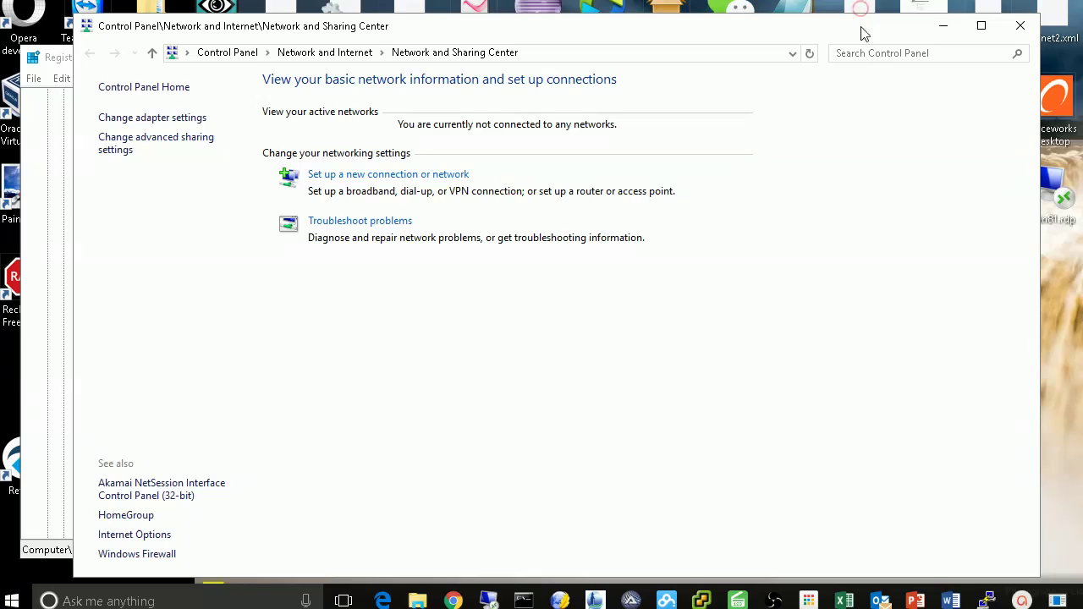
left_click(943, 26)
Find the subkey under Profiles whose ProfileName is Network 4 and permanently delete that key
left_click(187, 203)
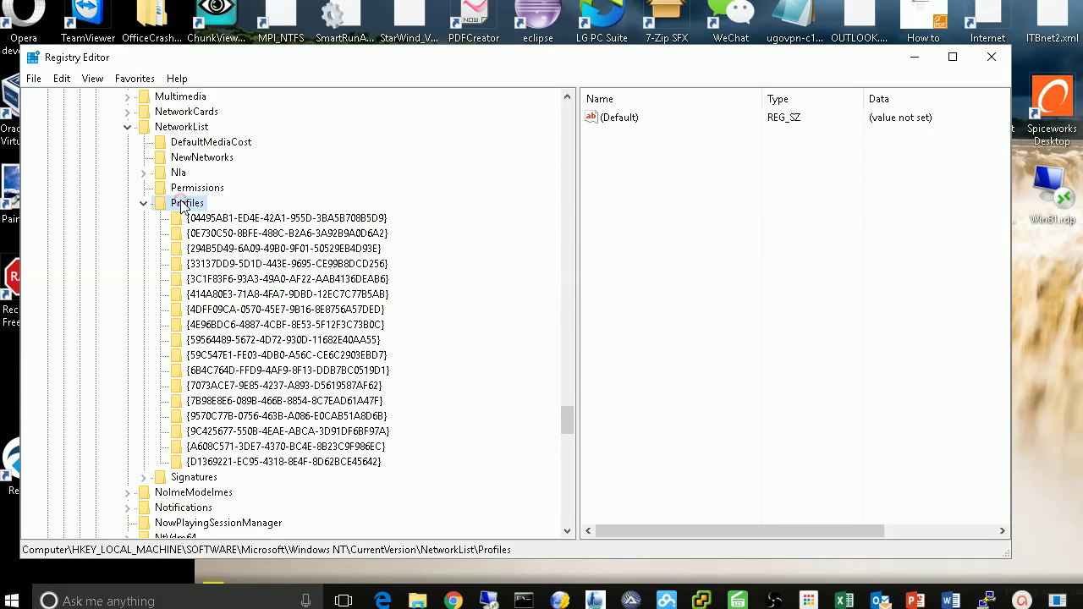
left_click(254, 249)
left_click(261, 264)
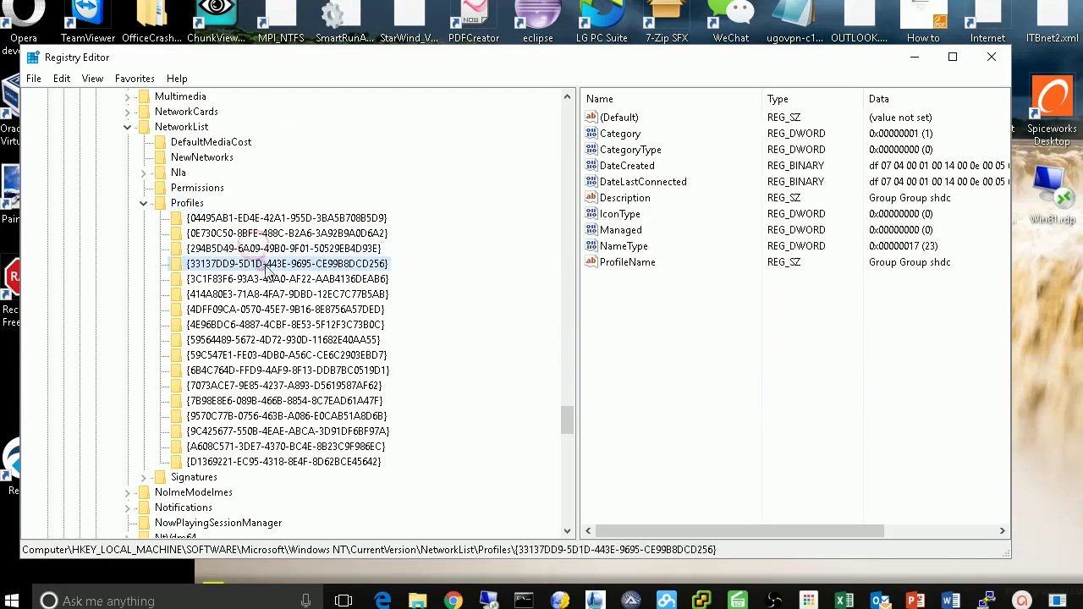
left_click(283, 278)
left_click(281, 263)
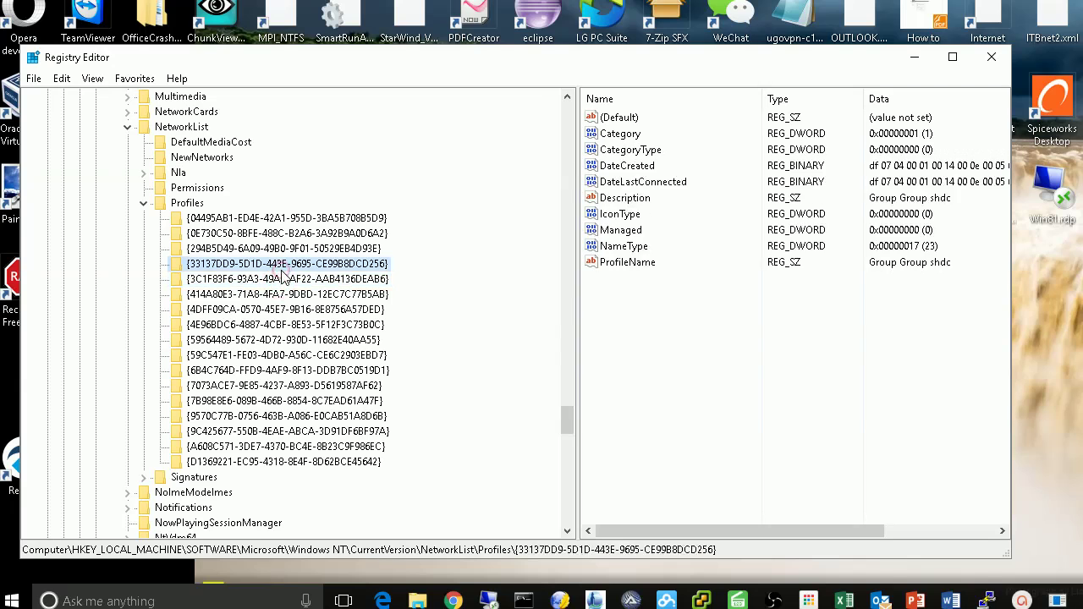
left_click(283, 278)
left_click(285, 309)
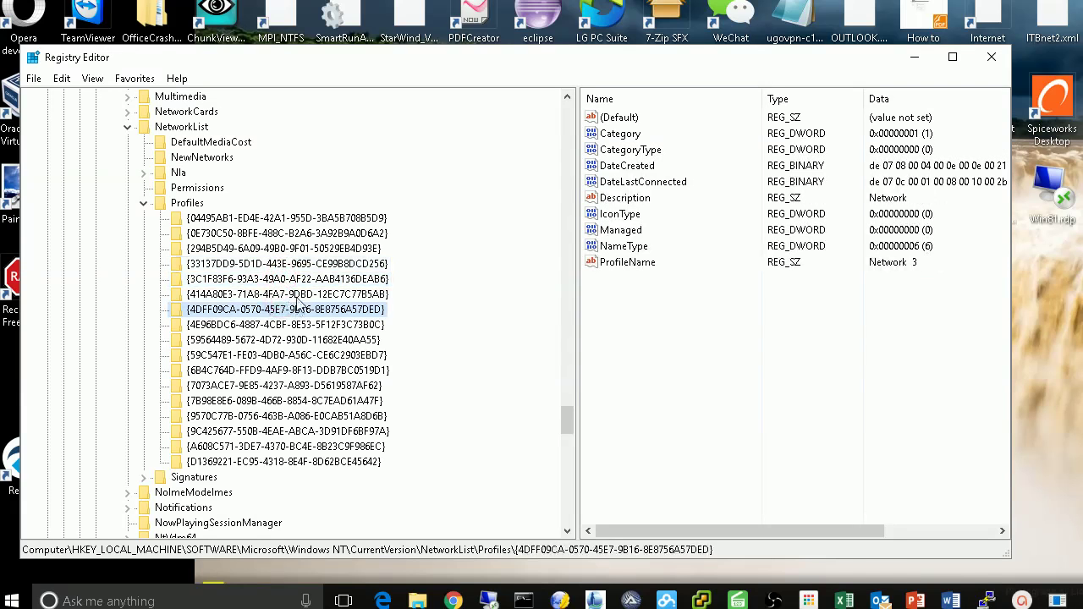
left_click(315, 325)
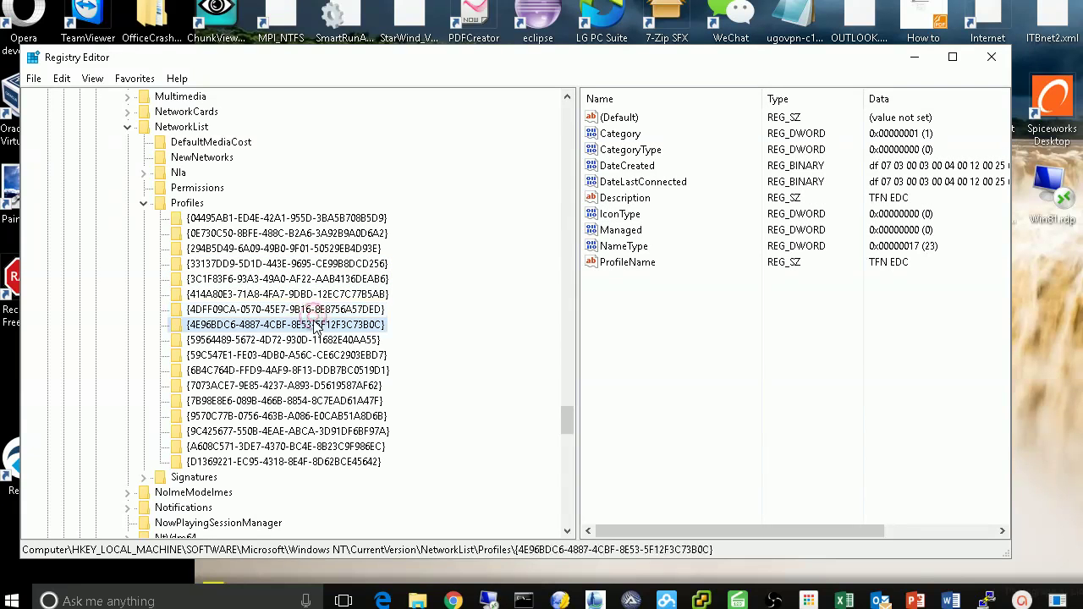
key("Up")
key("Up")
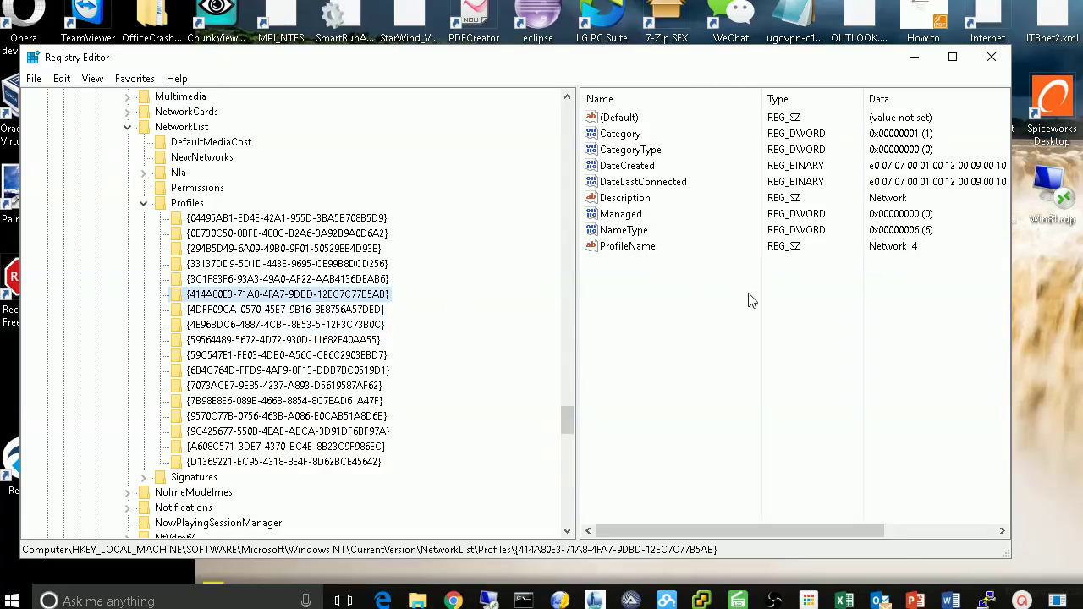
right_click(234, 304)
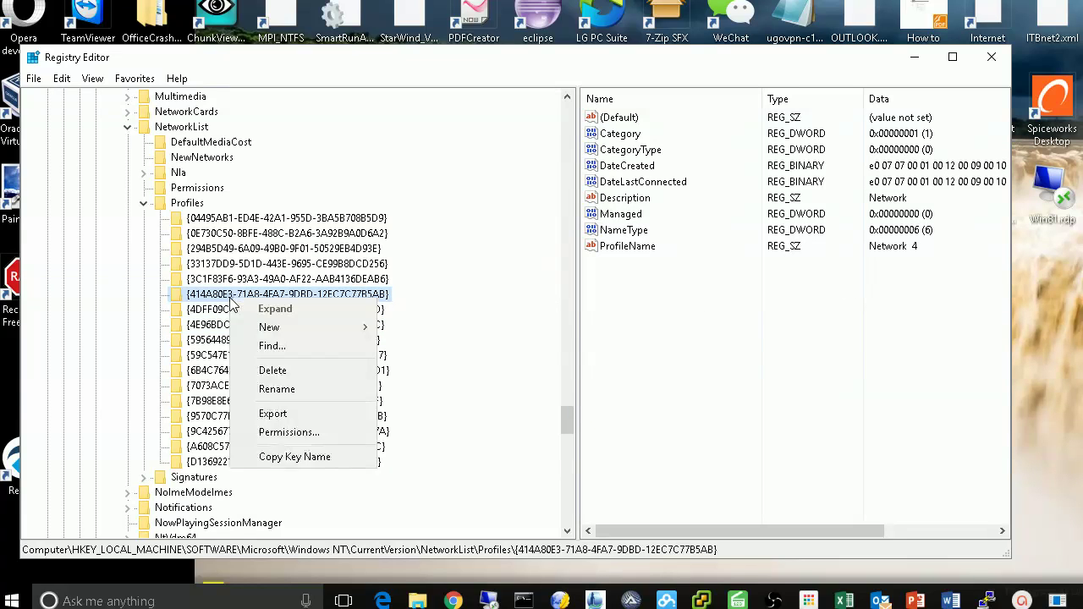
left_click(297, 370)
left_click_drag(773, 73, 499, 269)
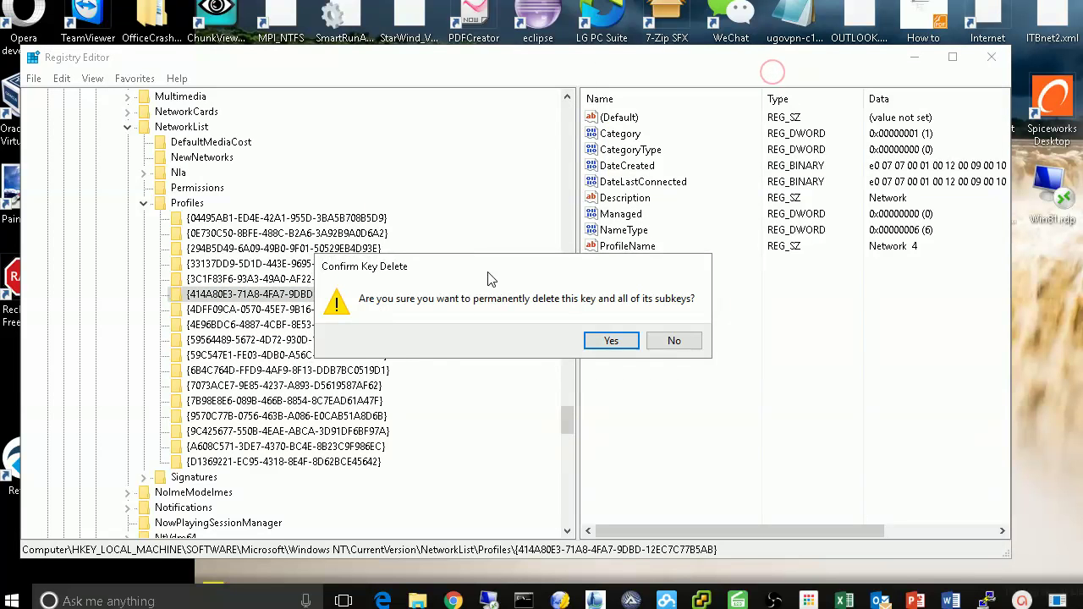
left_click(623, 344)
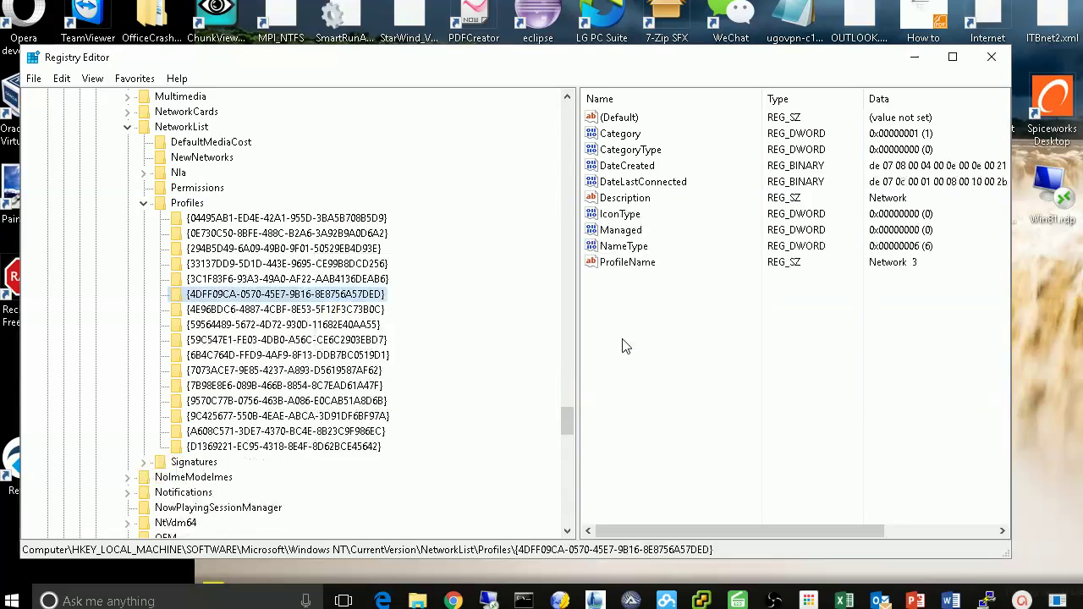
Check the remaining subkeys under Profiles for any other Network 4 entry, through the last subkey
left_click(397, 267)
left_click(336, 293)
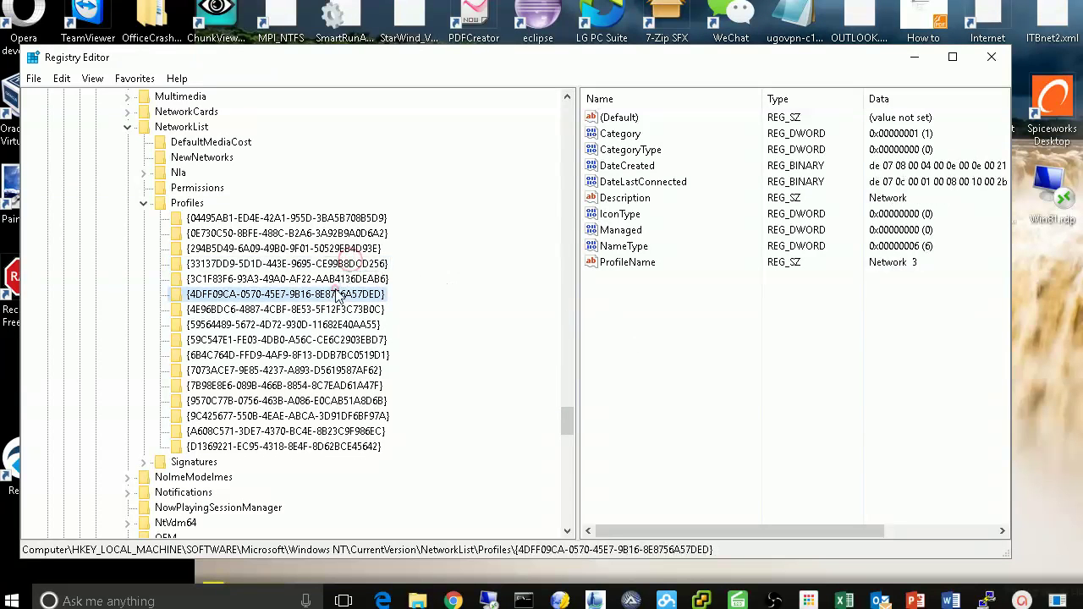
left_click(339, 217)
left_click(336, 249)
left_click(336, 294)
left_click(335, 355)
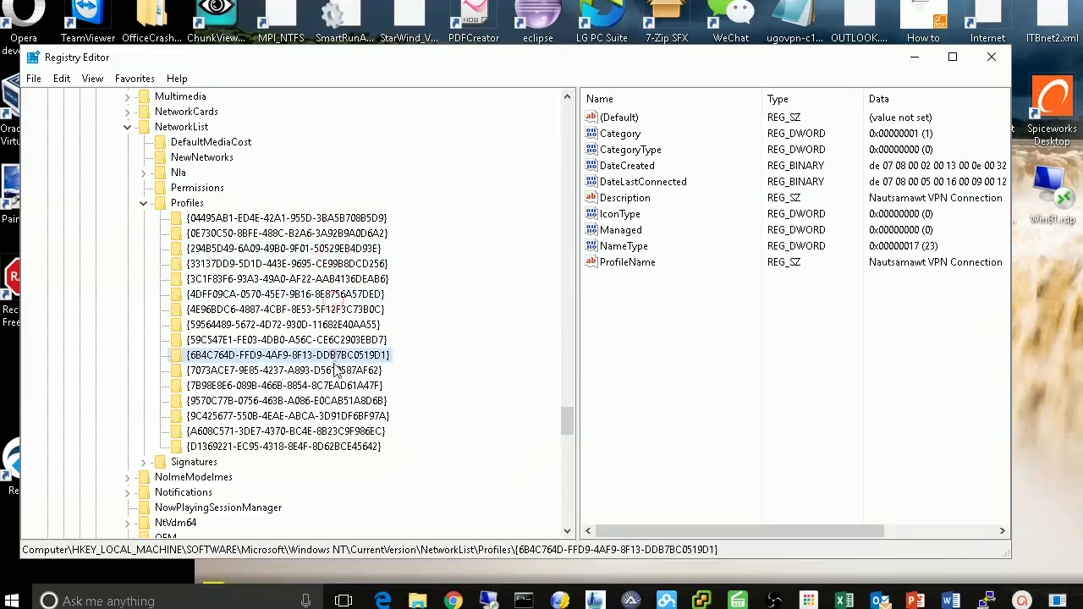
left_click(334, 385)
left_click(325, 447)
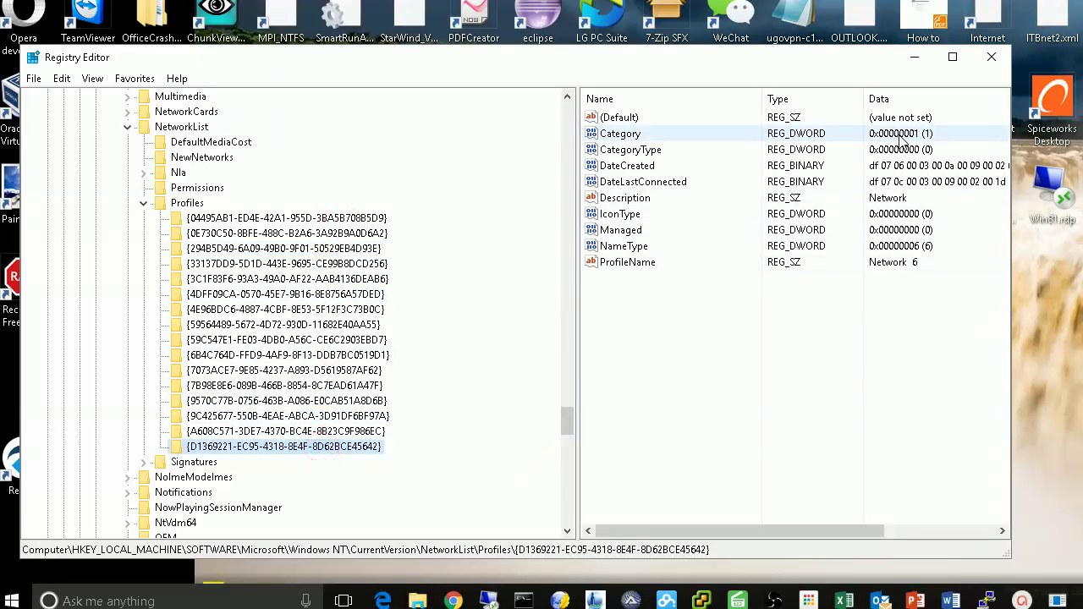
Minimize the Registry Editor and enable the Local Area Connection adapter in Network Connections
left_click(916, 59)
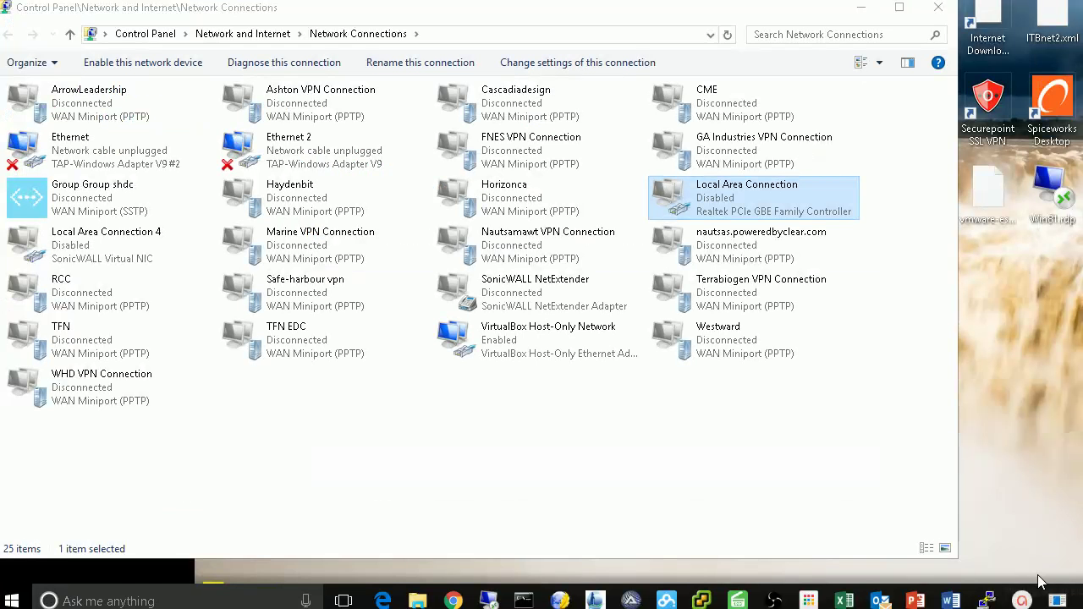
right_click(682, 196)
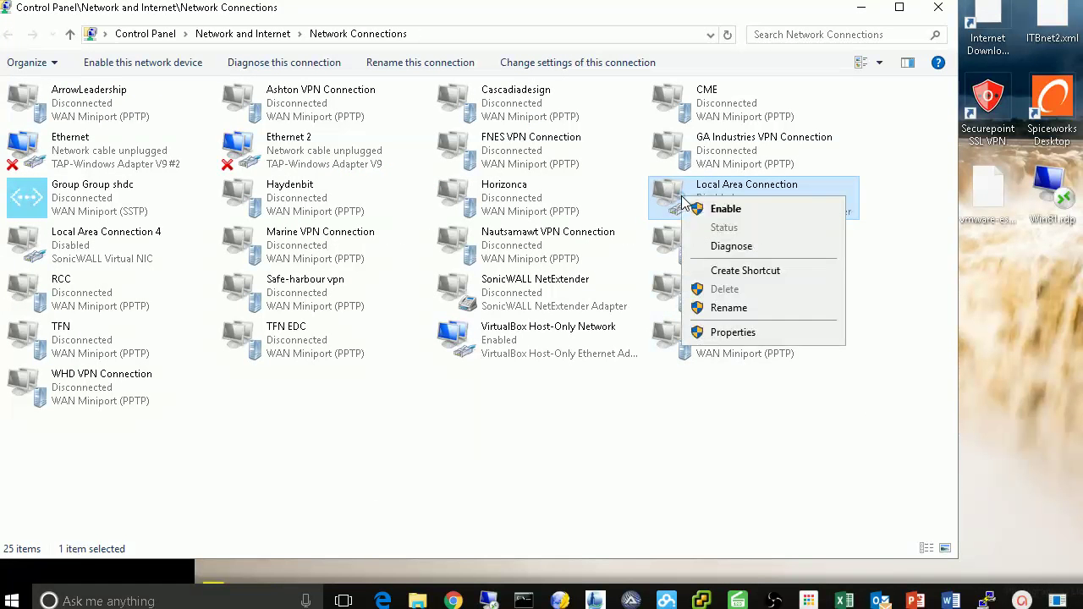
left_click(756, 211)
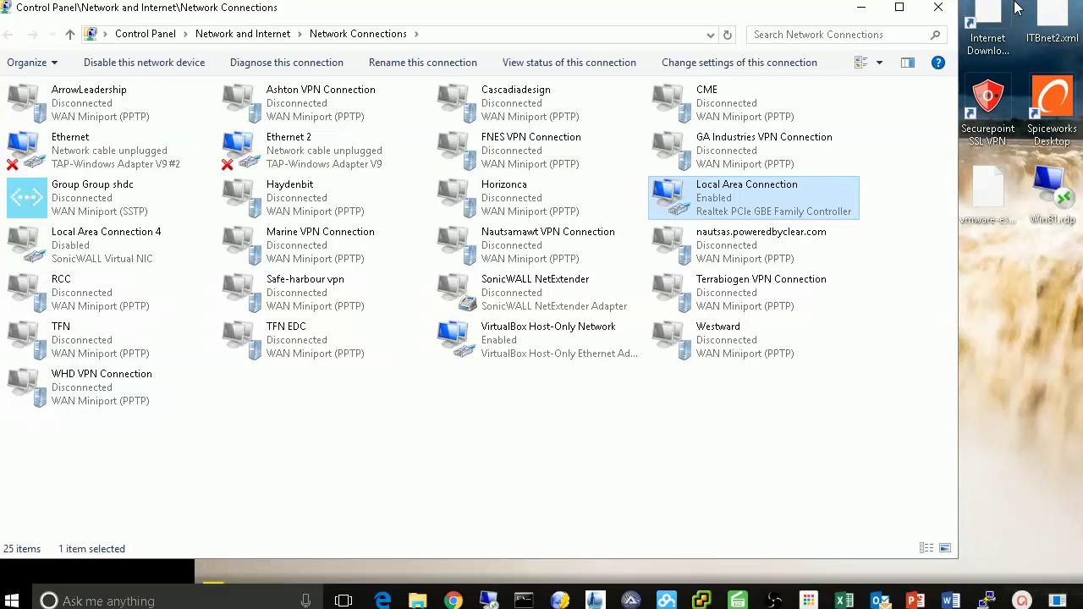
left_click(940, 227)
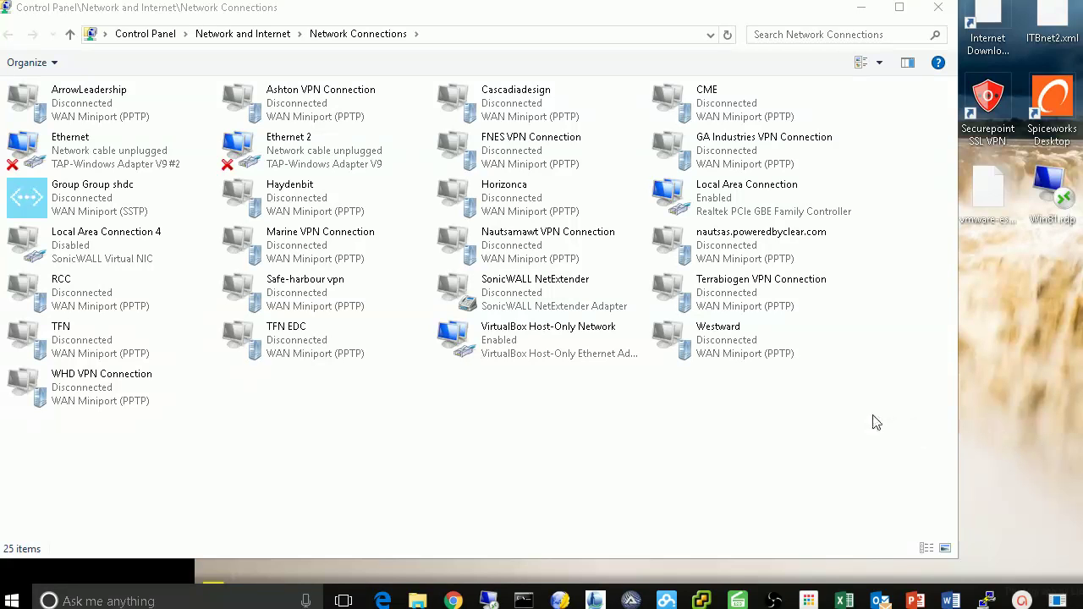
Restart the Local Area Connection adapter by disabling it and enabling it again
left_click(697, 205)
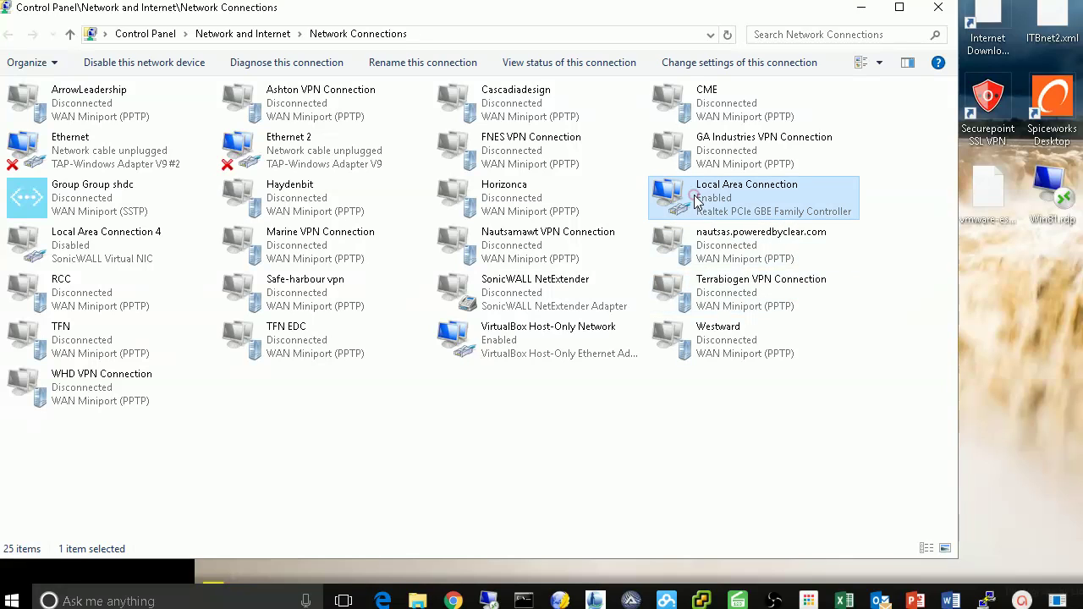
right_click(711, 201)
left_click(768, 208)
double_click(687, 204)
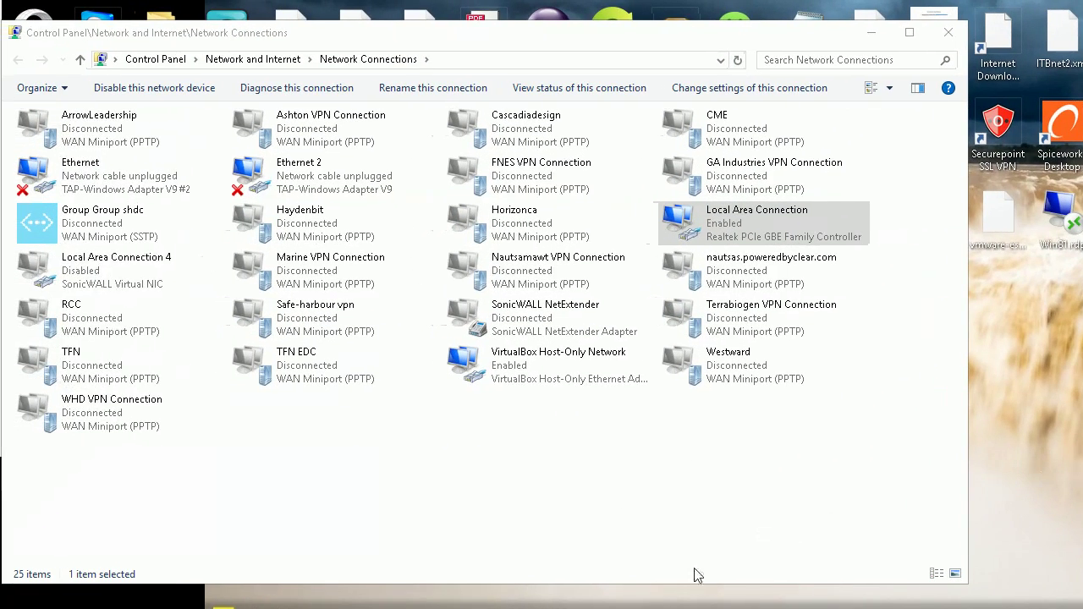
Bring up the Network and Sharing Center, check the active network's name and type, and minimize the window
left_click(548, 606)
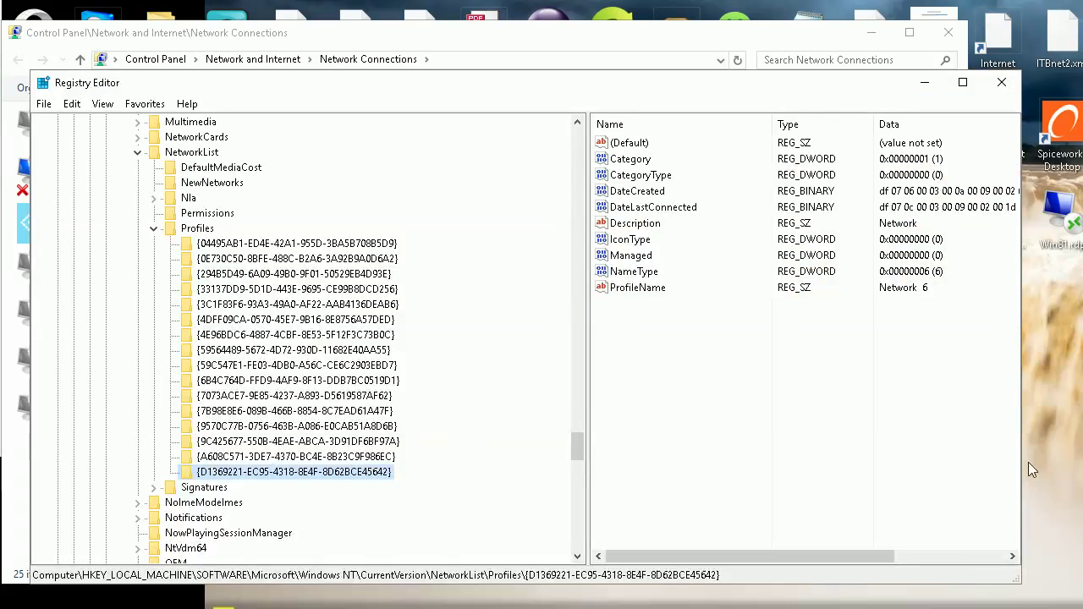
left_click(1068, 586)
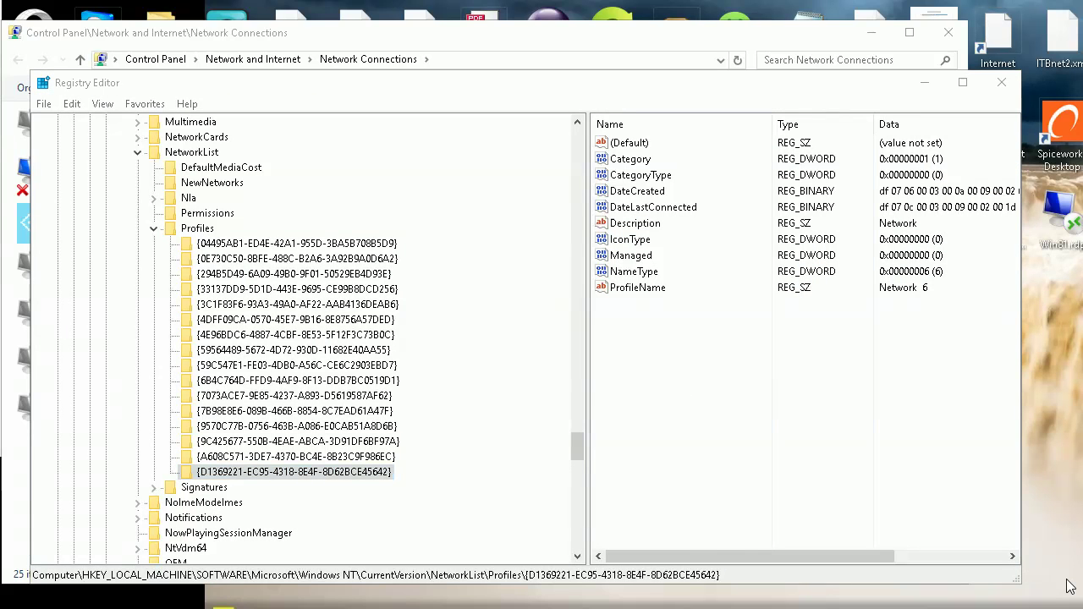
left_click(437, 173)
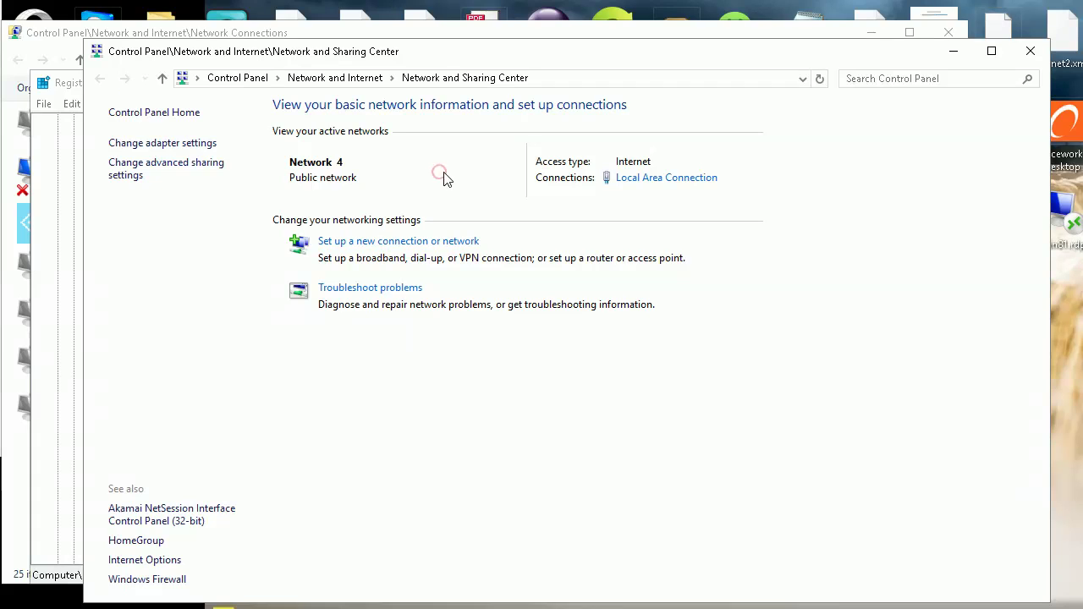
left_click(313, 161)
left_click(347, 183)
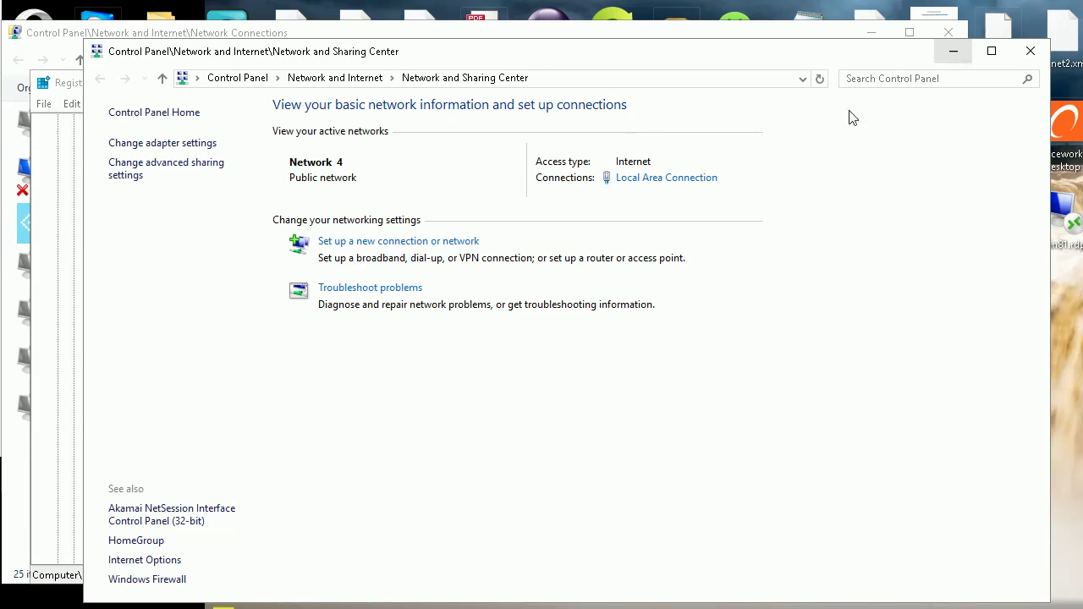
left_click(952, 52)
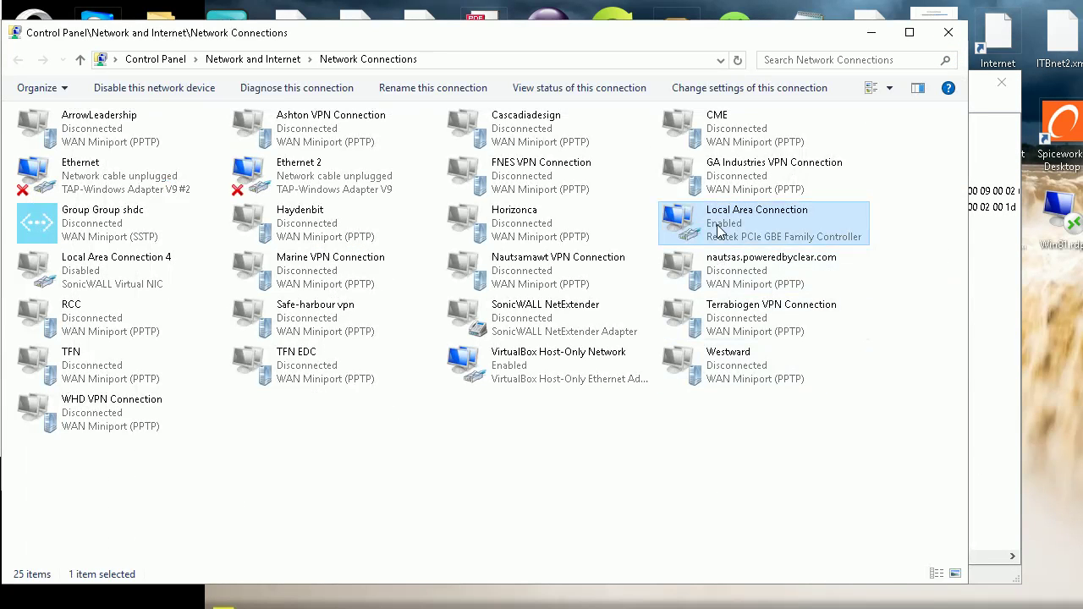
Disable the Local Area Connection adapter once more and minimize the Network Connections window
right_click(720, 225)
left_click(766, 234)
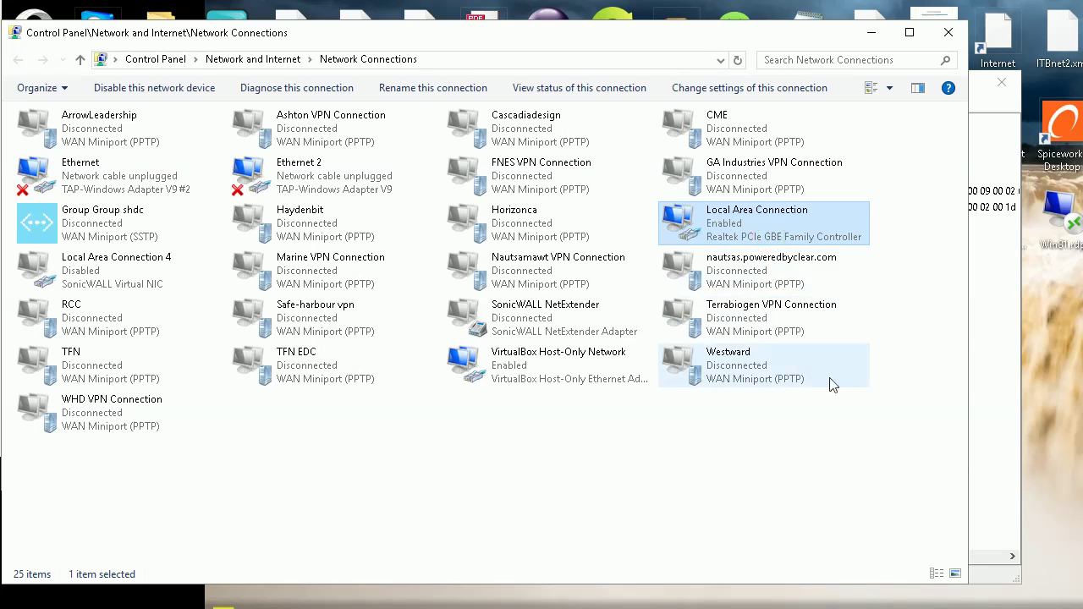
left_click(871, 36)
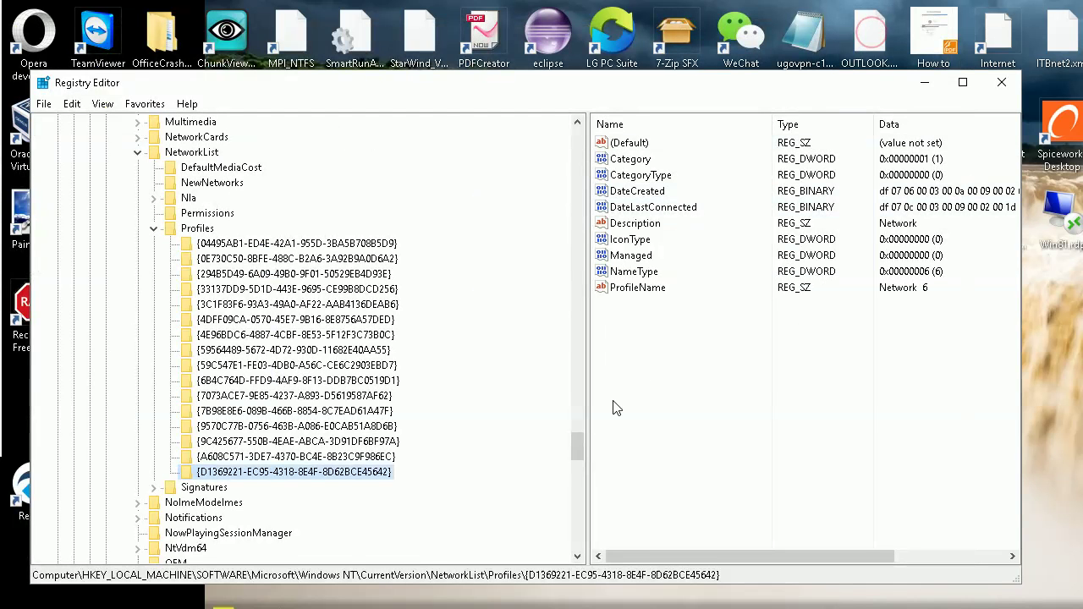
Select the Profiles key under NetworkList in the Registry Editor
left_click(201, 230)
right_click(203, 232)
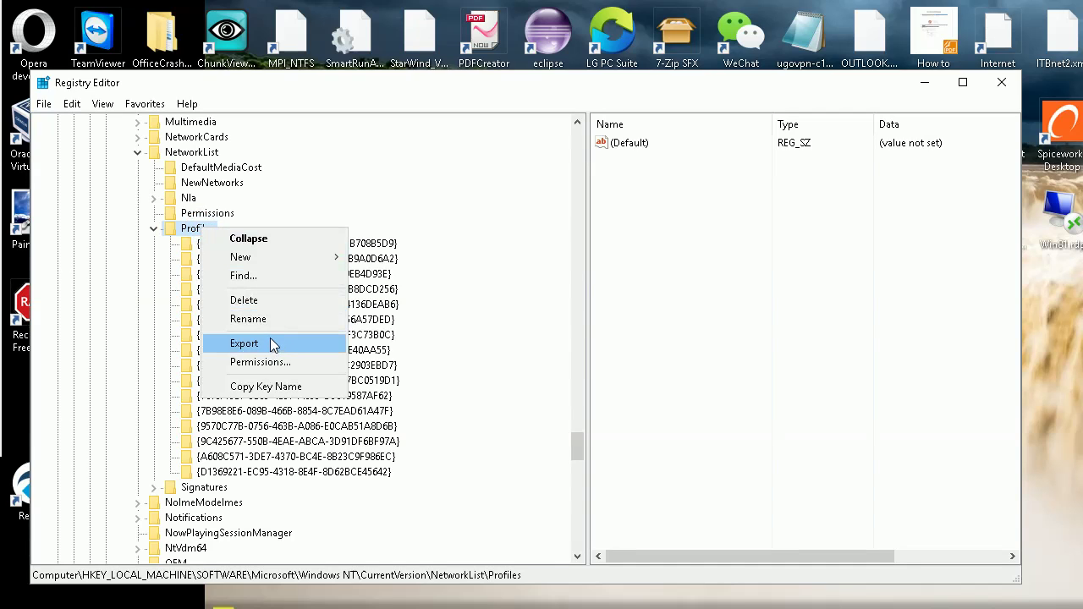
left_click(175, 234)
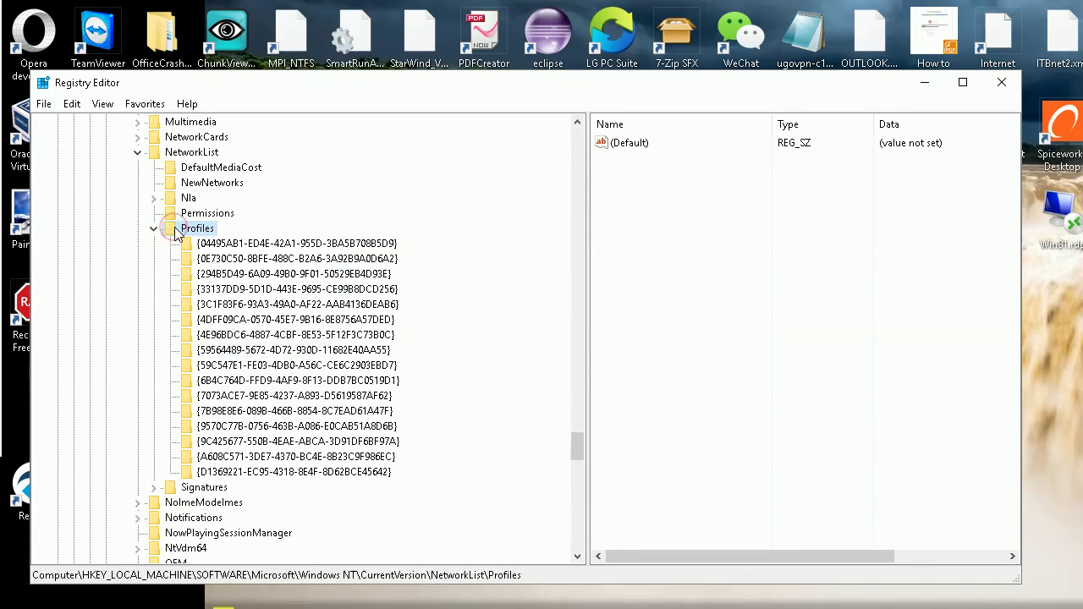
Refresh the registry tree, delete the Network 4 profile key {7AD19DF8-9686-4CC3-A928-E5B58AD25B92}, and minimize the Registry Editor
left_click(102, 104)
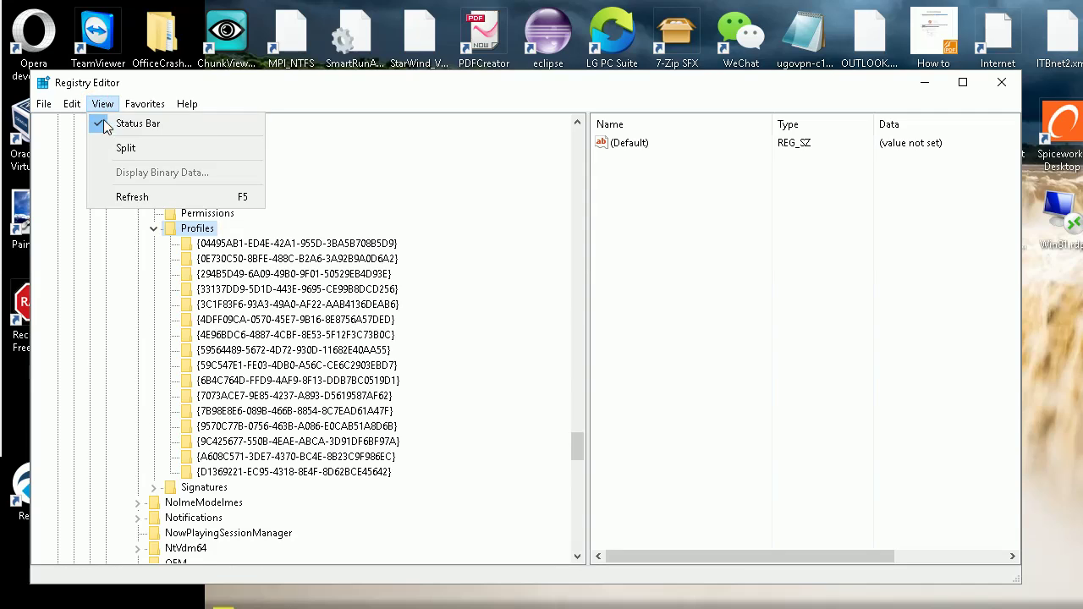
left_click(165, 198)
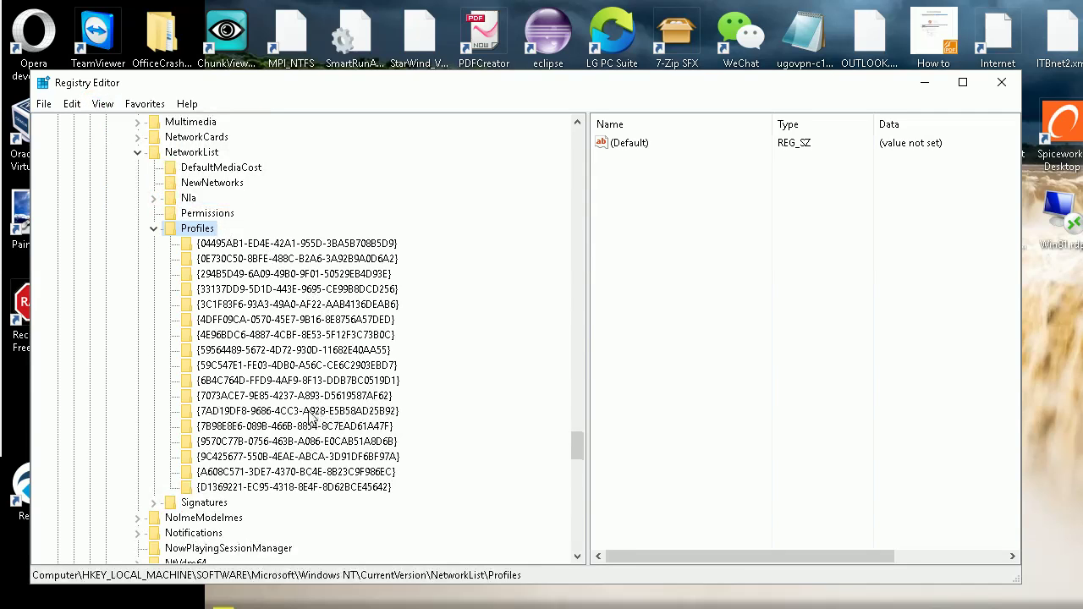
left_click(312, 413)
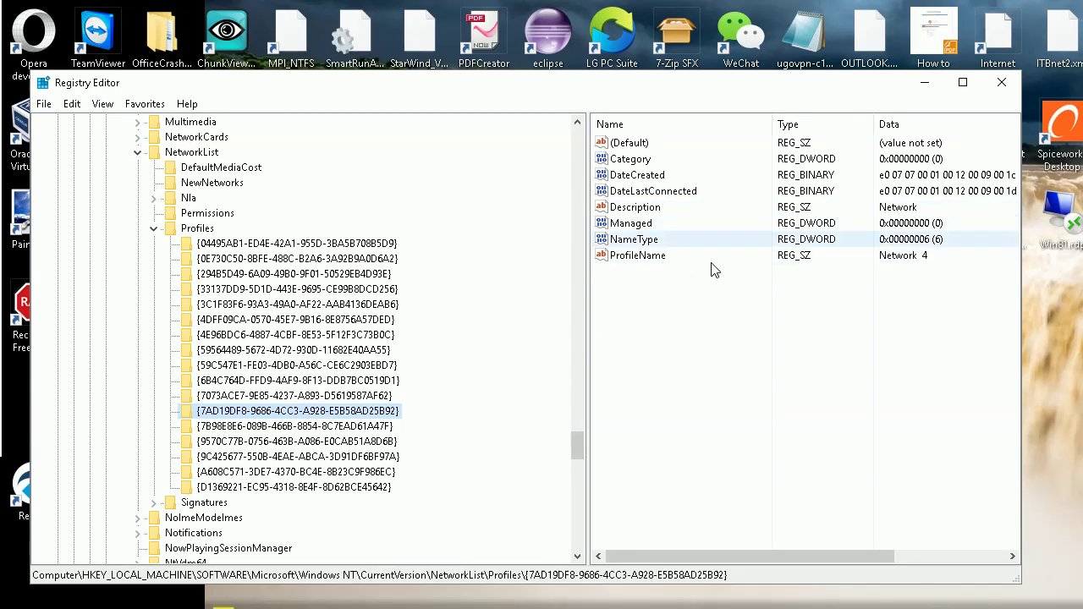
right_click(353, 414)
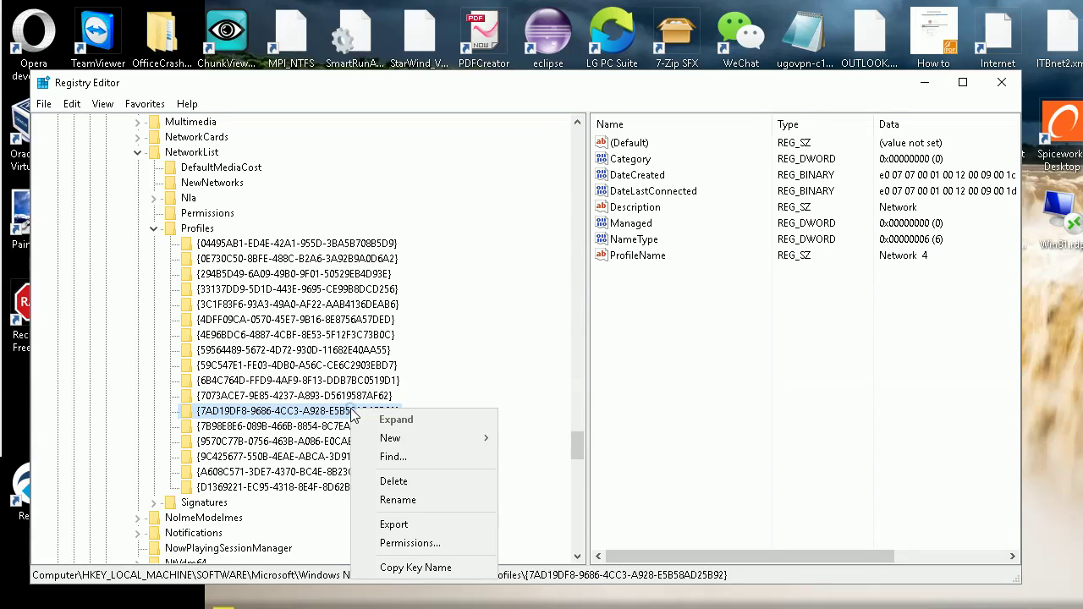
left_click(426, 481)
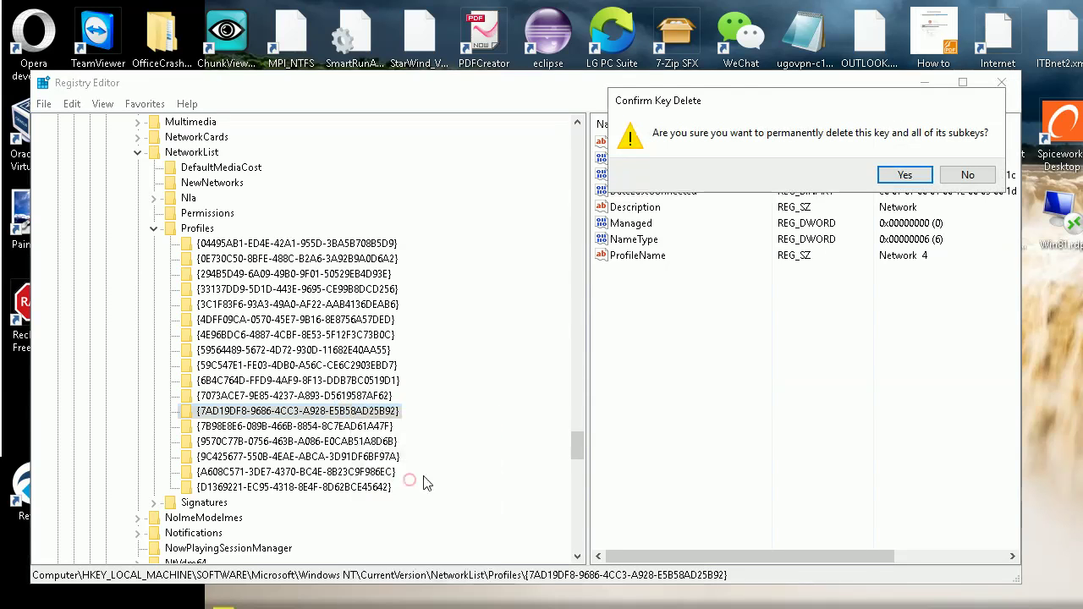
left_click(905, 175)
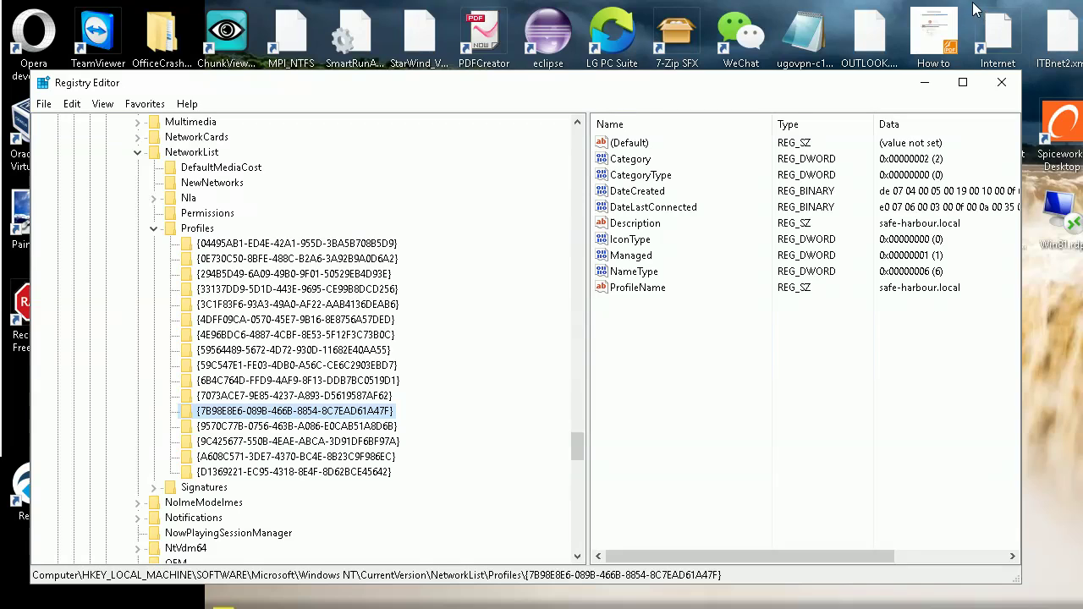
left_click(925, 83)
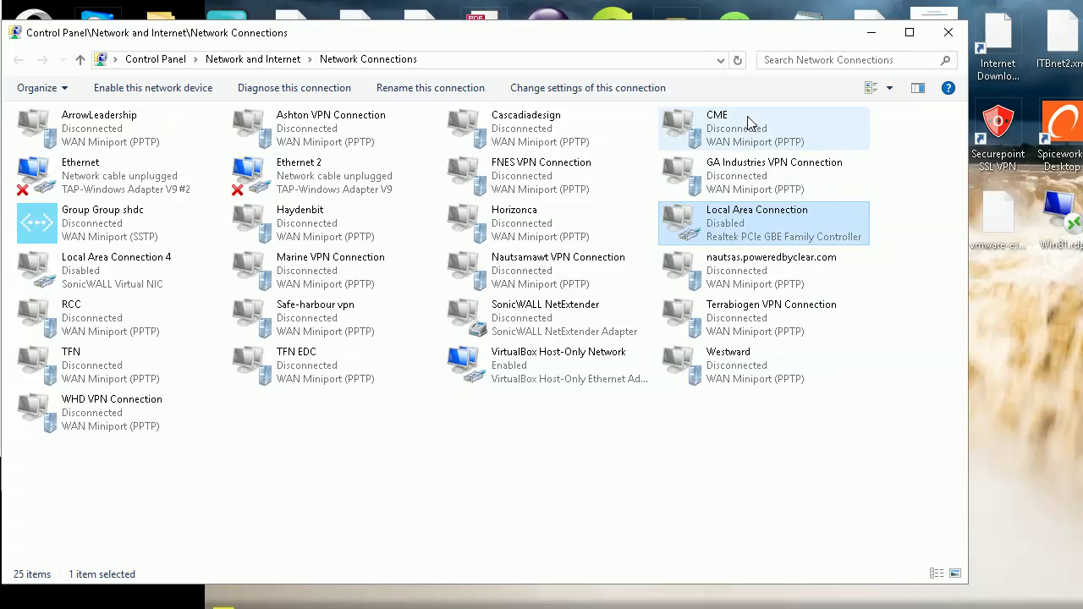
Enable the Local Area Connection adapter and answer No to making the PC discoverable on Network 4
left_click(872, 12)
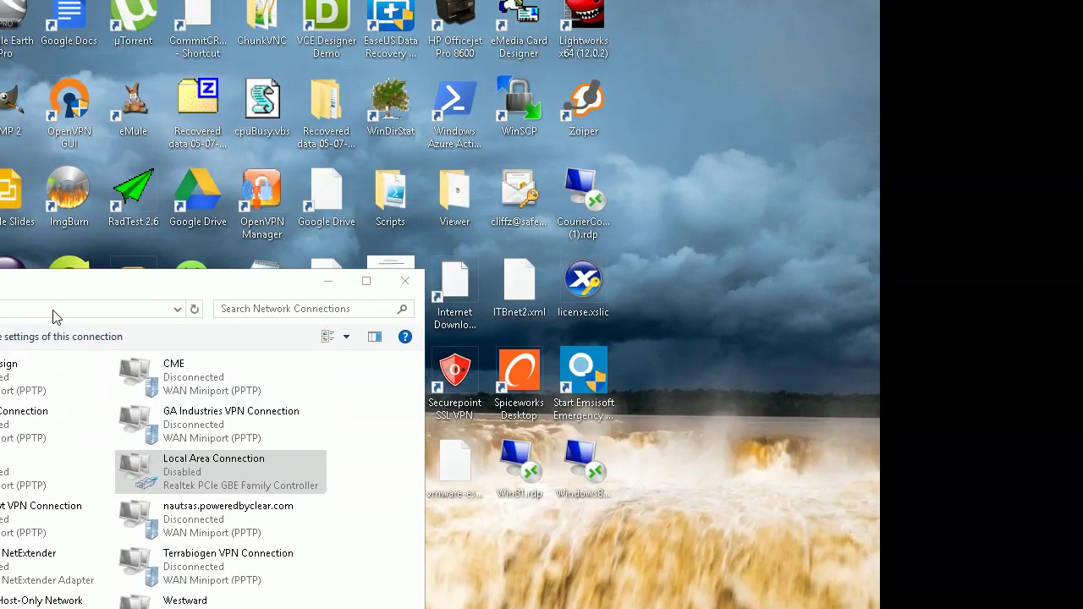
left_click(53, 314)
left_click_drag(504, 69, 449, 66)
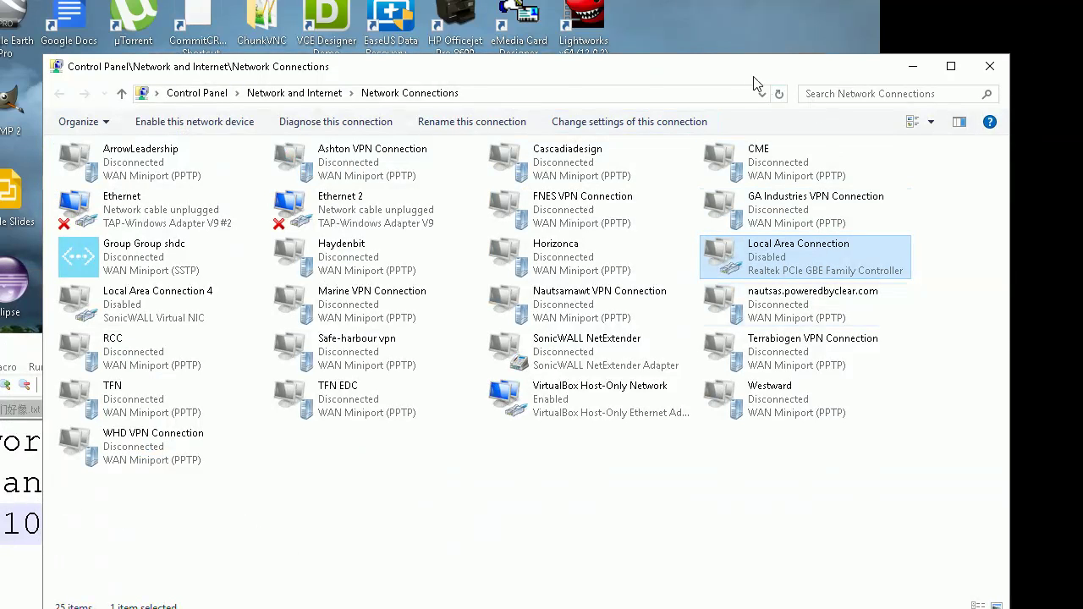
left_click_drag(745, 68, 663, 63)
double_click(658, 249)
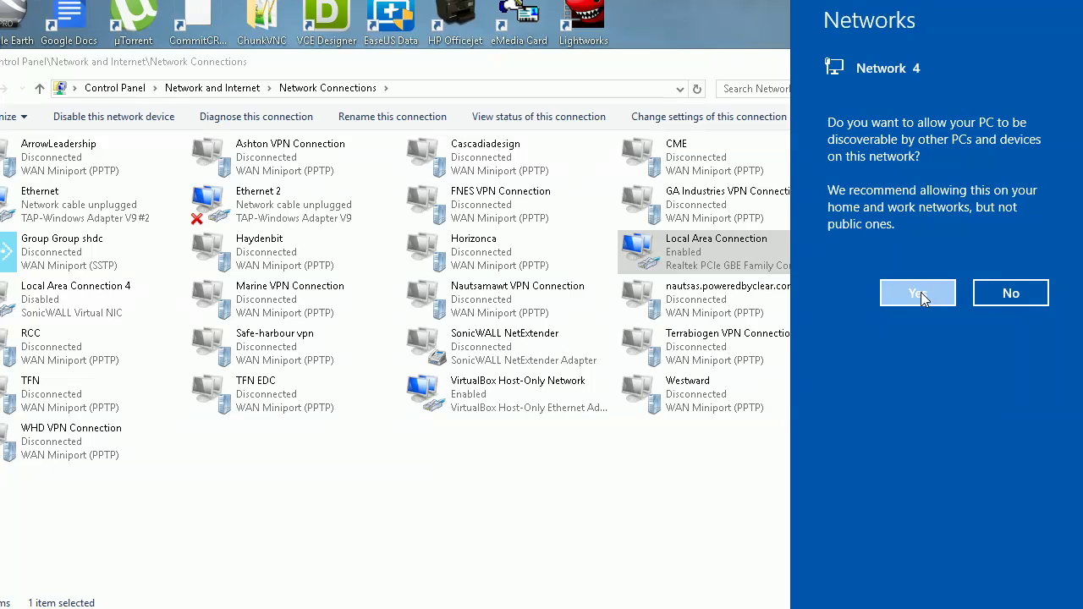
left_click(919, 294)
left_click(1009, 294)
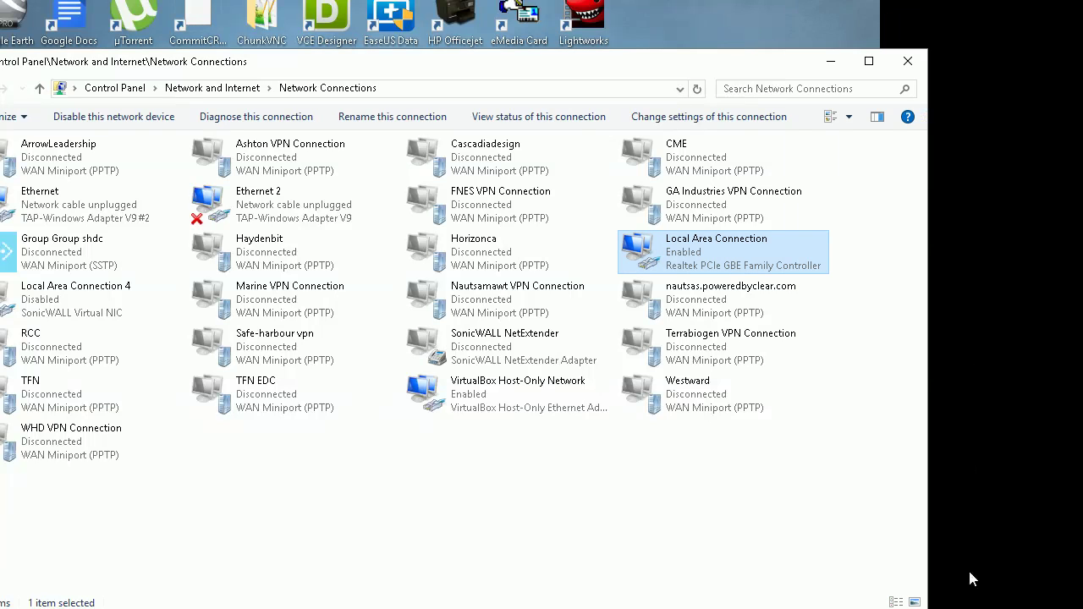
Check Network 4's type in the Network and Sharing Center and bring the Notepad++ note fully into view
left_click(971, 579)
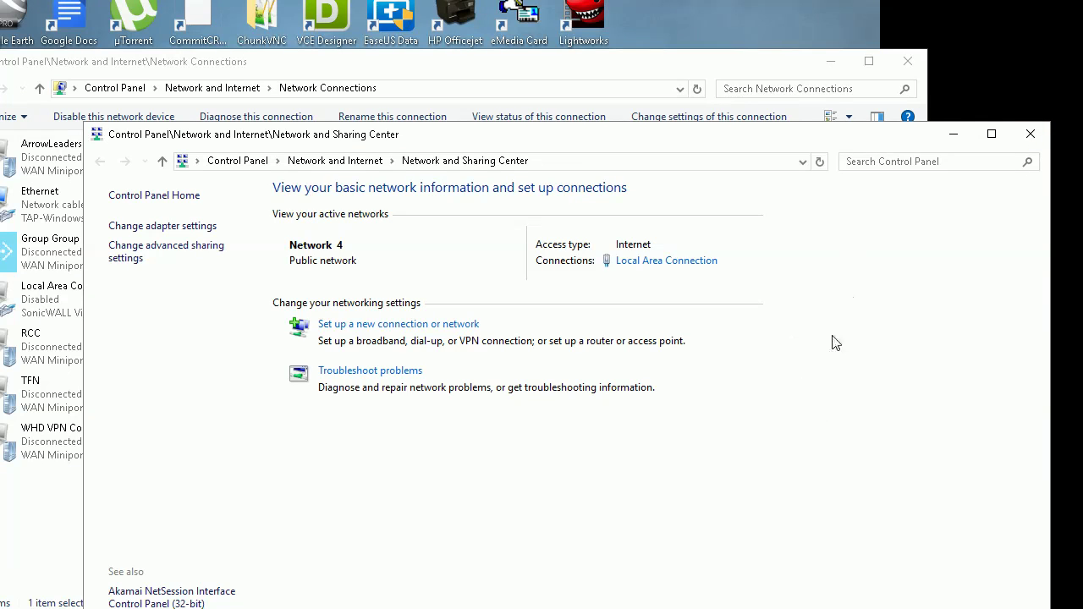
left_click(7, 500)
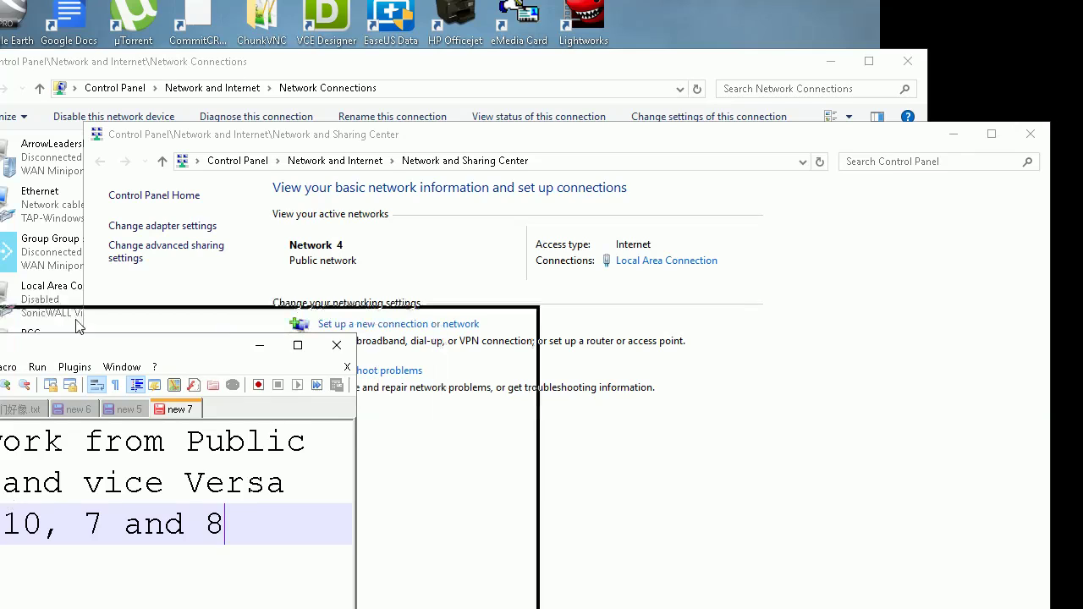
left_click_drag(406, 167, 408, 166)
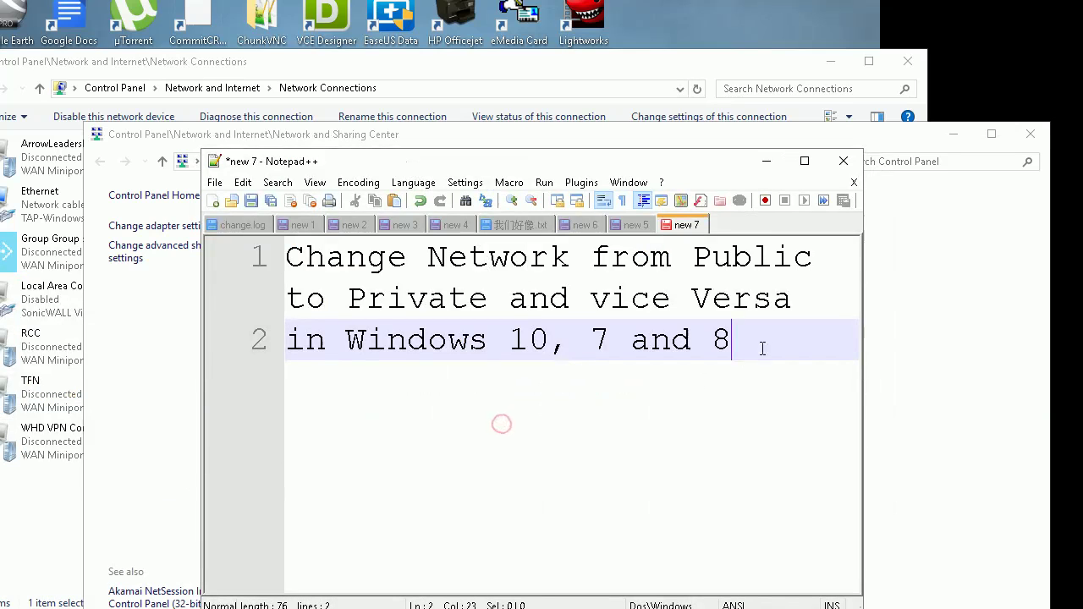